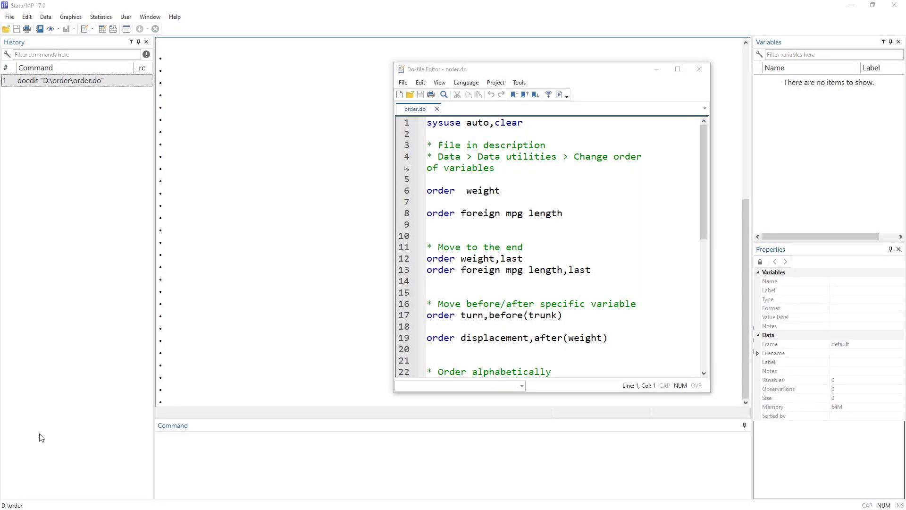
# Run only the "sysuse auto,clear" line of order.do to load the example auto dataset.
pyautogui.doubleClick(441, 190)
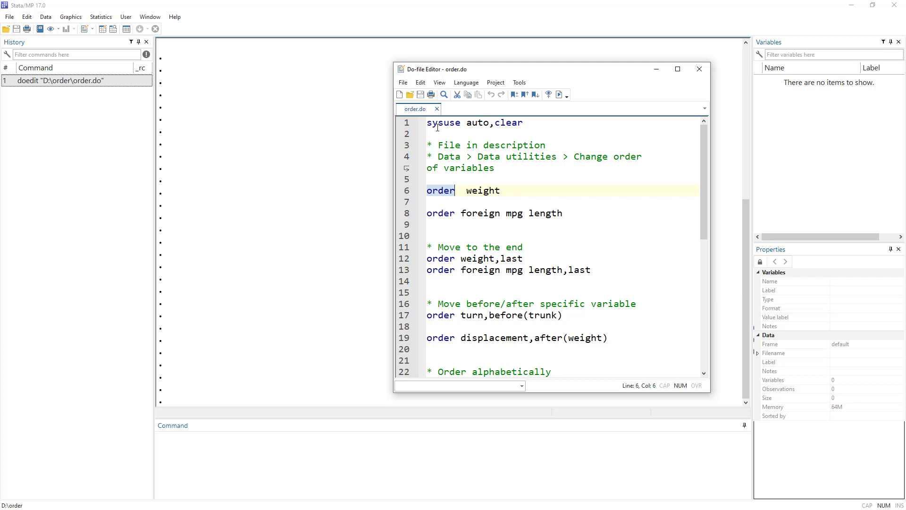
pyautogui.click(405, 127)
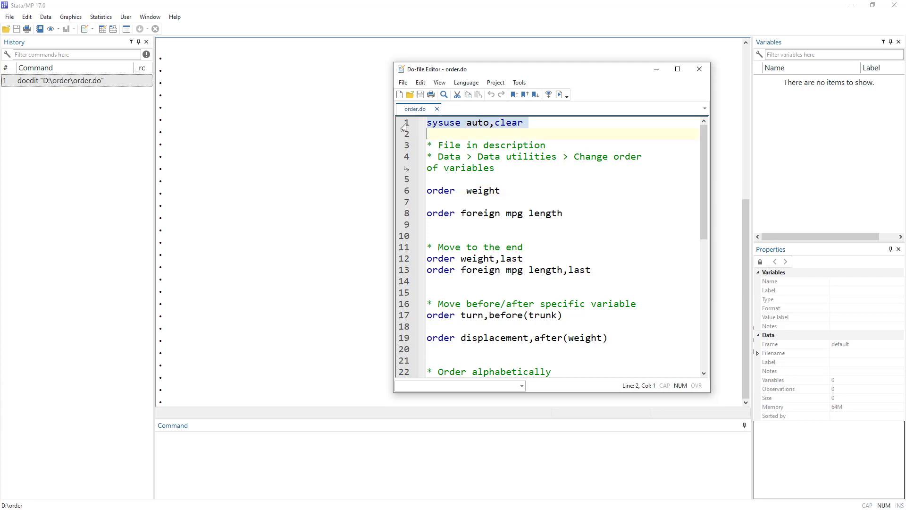
pyautogui.click(558, 97)
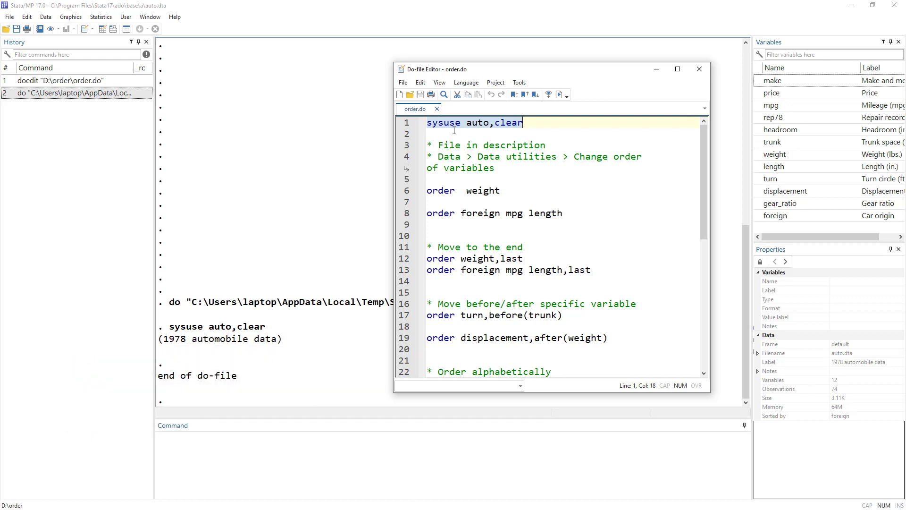
# View the loaded dataset in the Data Editor, and review the order command and the reference comments in order.do.
pyautogui.click(103, 29)
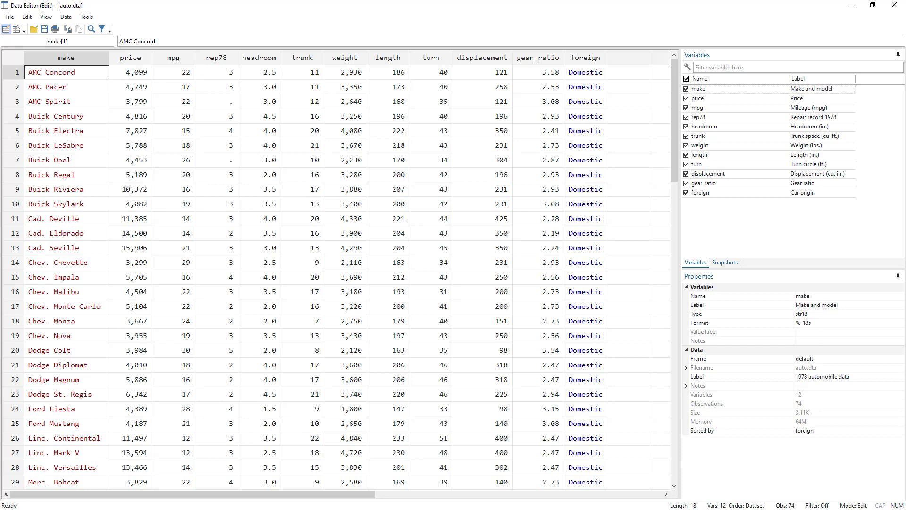
pyautogui.hotkey('alt', 'Tab')
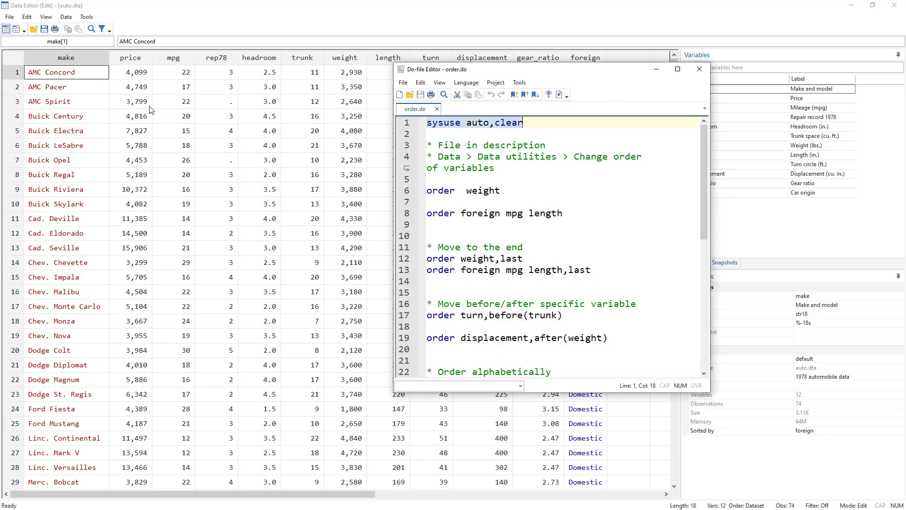
pyautogui.doubleClick(444, 191)
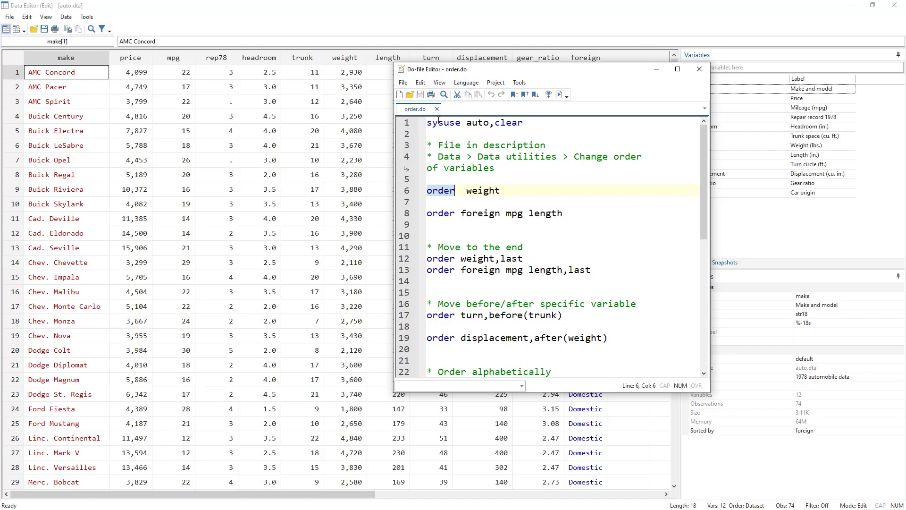
pyautogui.moveTo(440, 144); pyautogui.dragTo(547, 145)
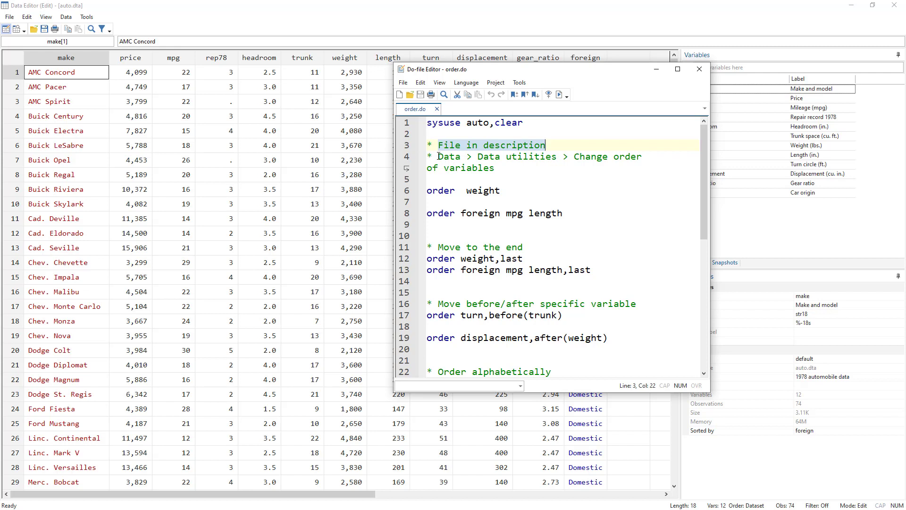
pyautogui.moveTo(439, 156); pyautogui.dragTo(496, 169)
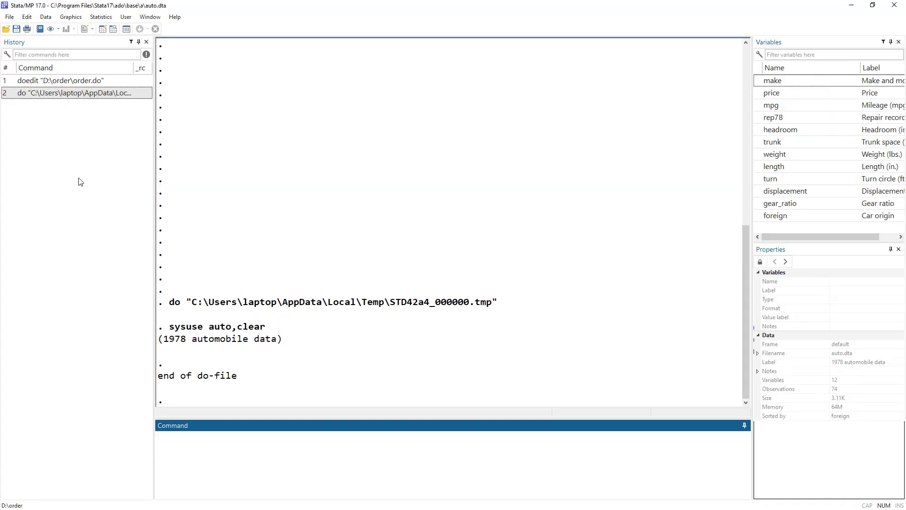
# Look at the "Change order of variables" dialog, close it without applying anything and return to order.do.
pyautogui.click(46, 17)
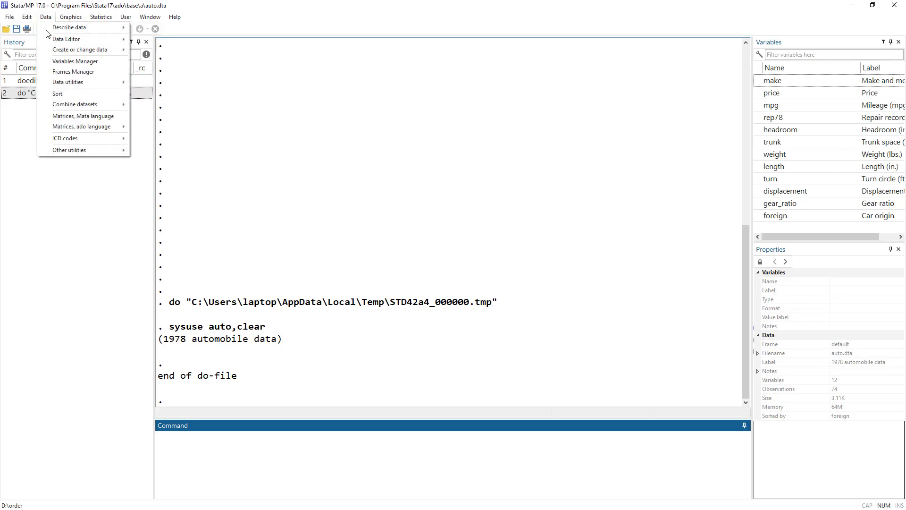
pyautogui.moveTo(72, 84)
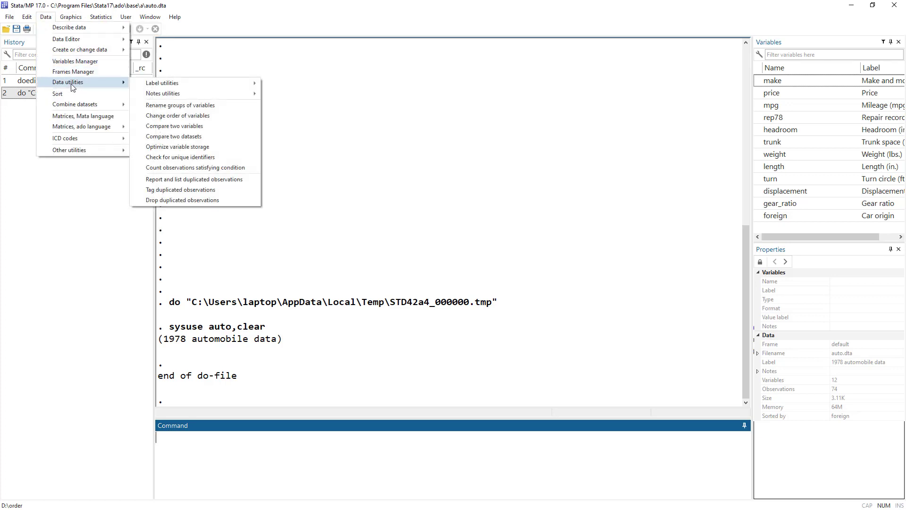
pyautogui.click(171, 118)
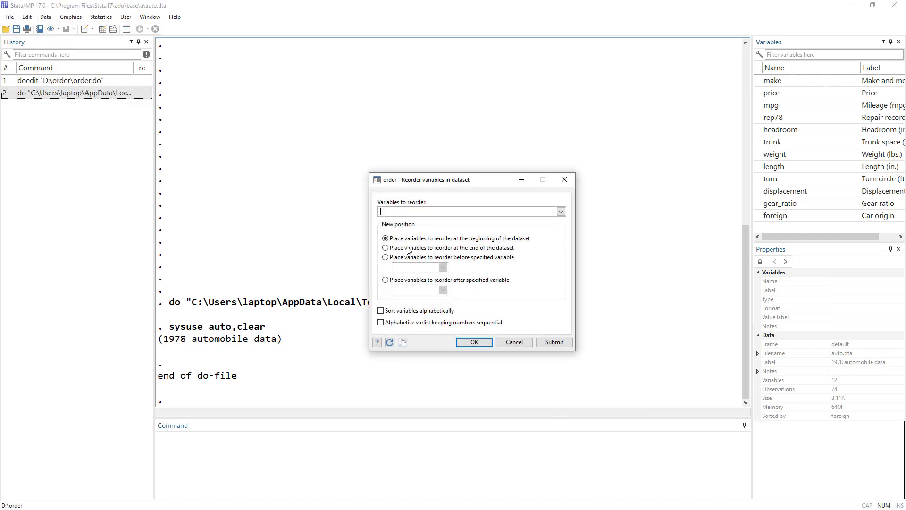
pyautogui.click(513, 343)
pyautogui.hotkey('alt', 'Tab')
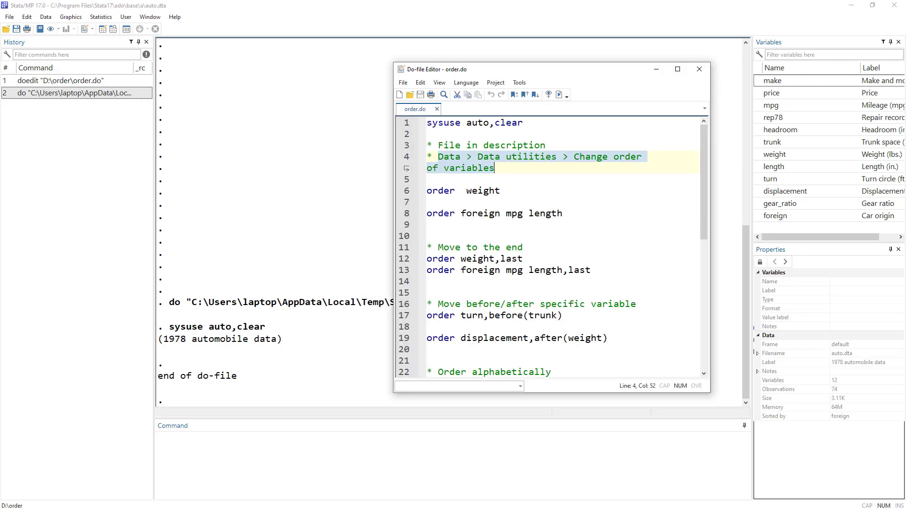
# Run only the "order weight" line with the Data Editor open, placing weight first in the dataset.
pyautogui.click(406, 192)
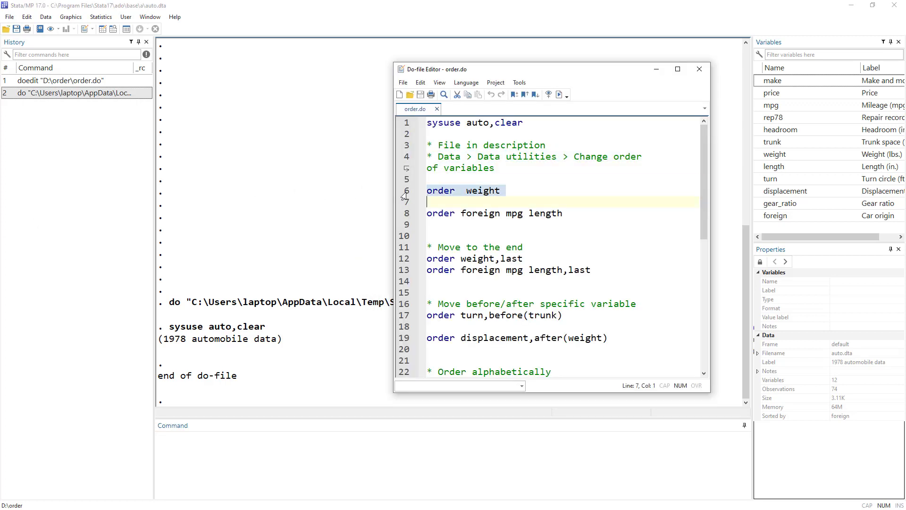
pyautogui.doubleClick(440, 191)
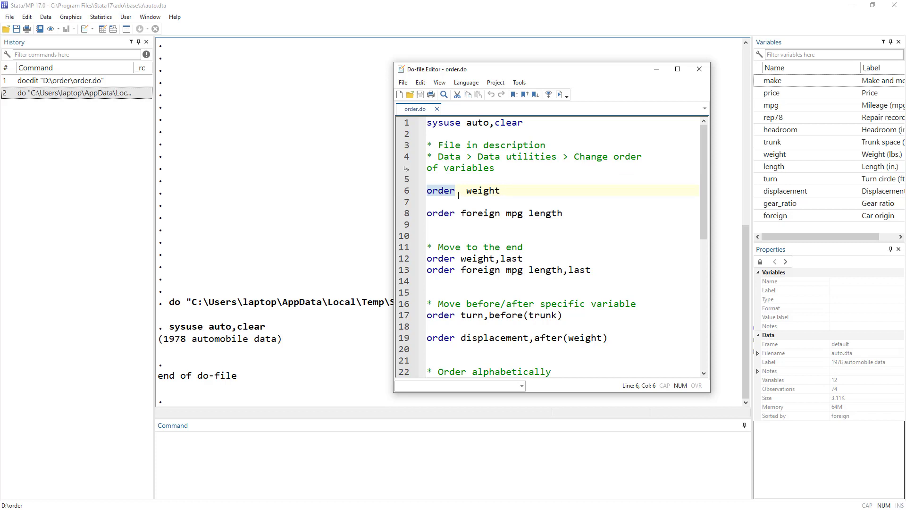
pyautogui.doubleClick(433, 192)
pyautogui.moveTo(468, 192); pyautogui.dragTo(563, 191)
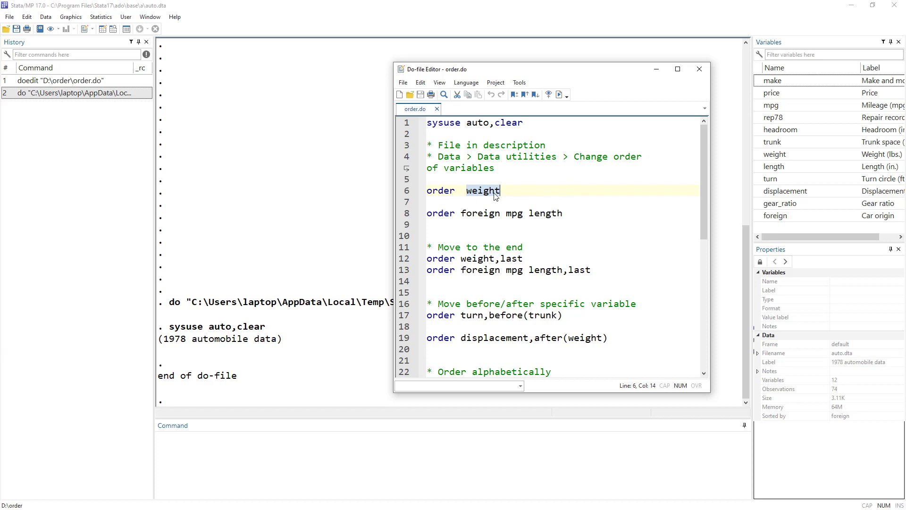
pyautogui.click(538, 189)
pyautogui.click(404, 193)
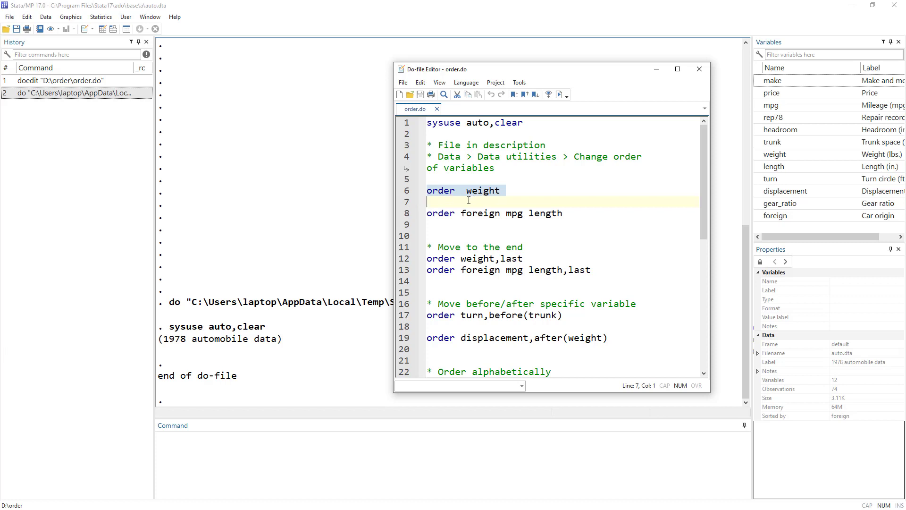
pyautogui.moveTo(786, 156)
pyautogui.click(104, 30)
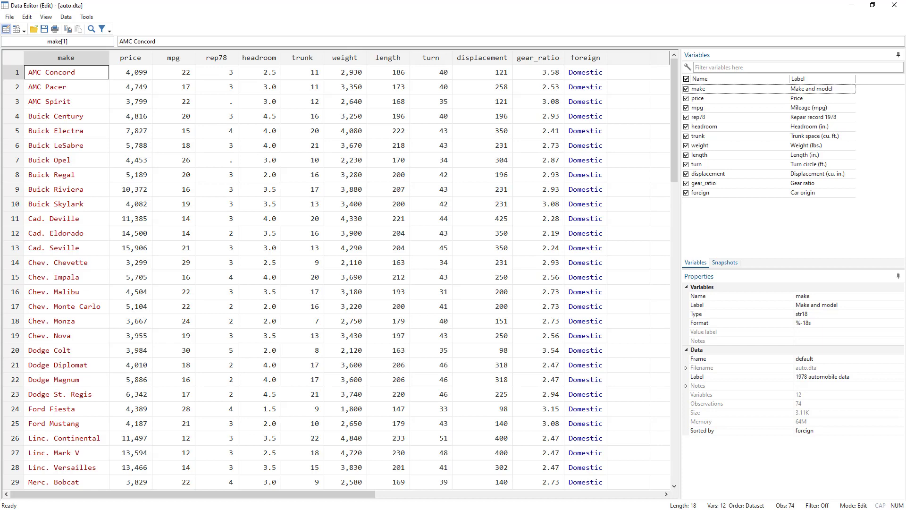
pyautogui.hotkey('alt', 'Tab')
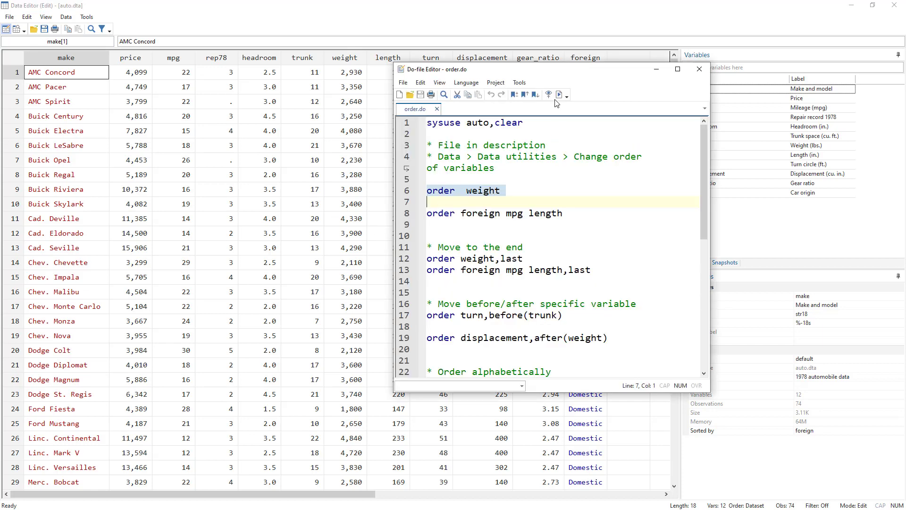
pyautogui.click(558, 95)
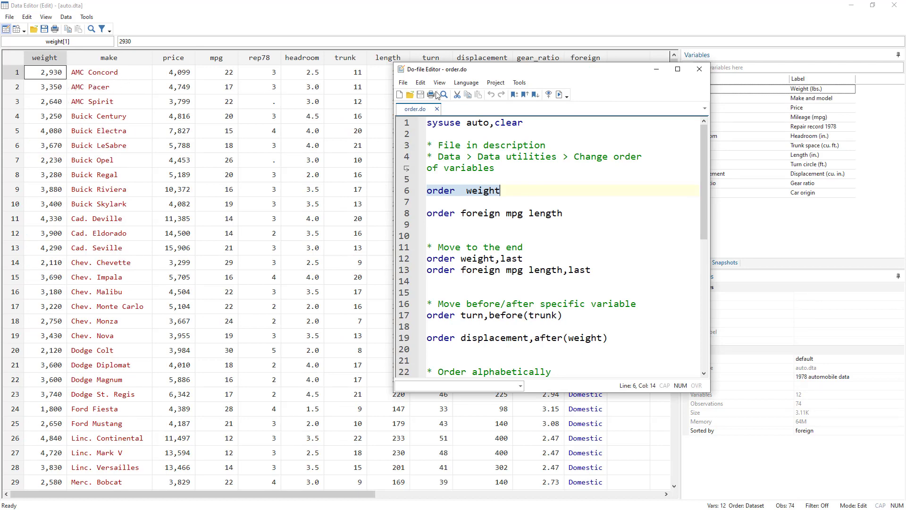
# Move the do-file window off the data columns and run only the "order foreign mpg length" line.
pyautogui.moveTo(504, 70); pyautogui.dragTo(440, 87)
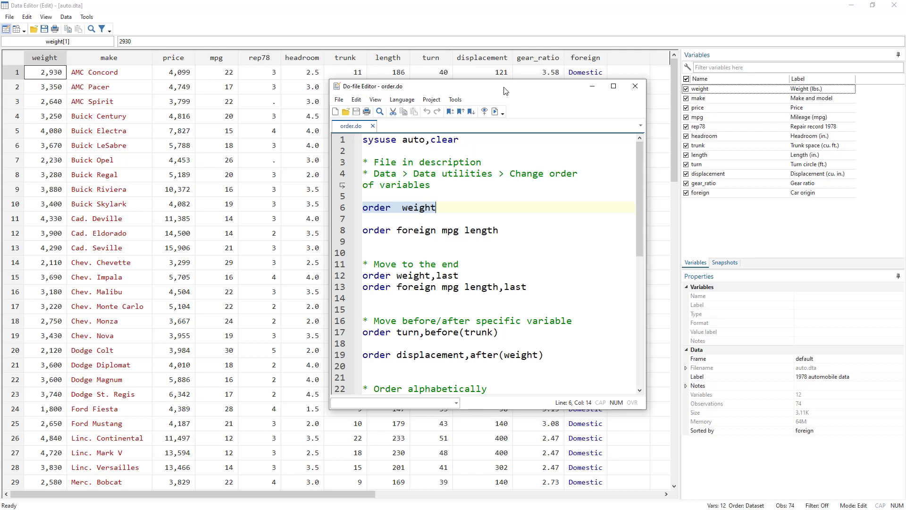
pyautogui.moveTo(508, 90); pyautogui.dragTo(464, 92)
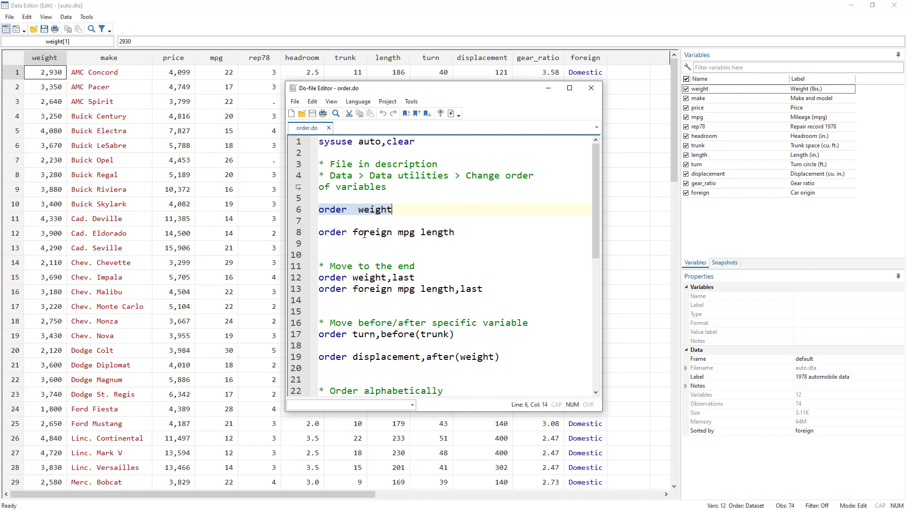
pyautogui.moveTo(365, 235); pyautogui.dragTo(462, 228)
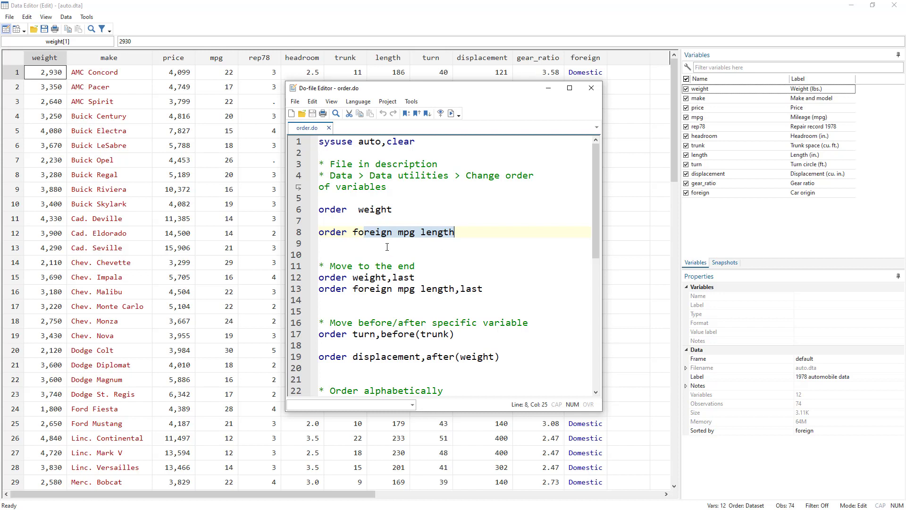
pyautogui.doubleClick(362, 230)
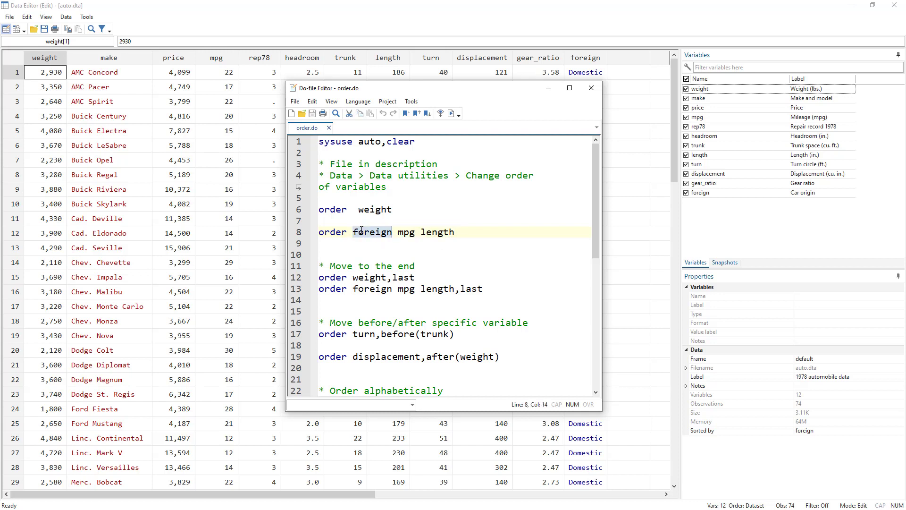
pyautogui.doubleClick(428, 232)
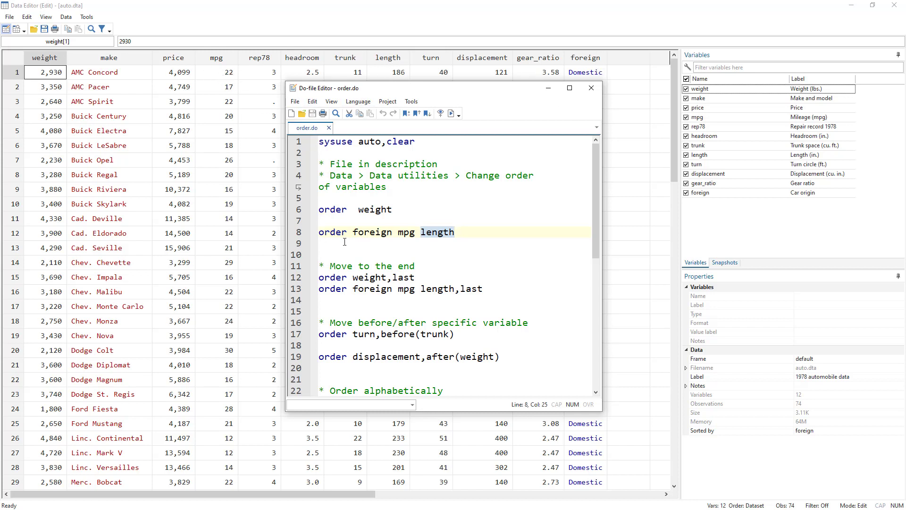
pyautogui.click(297, 233)
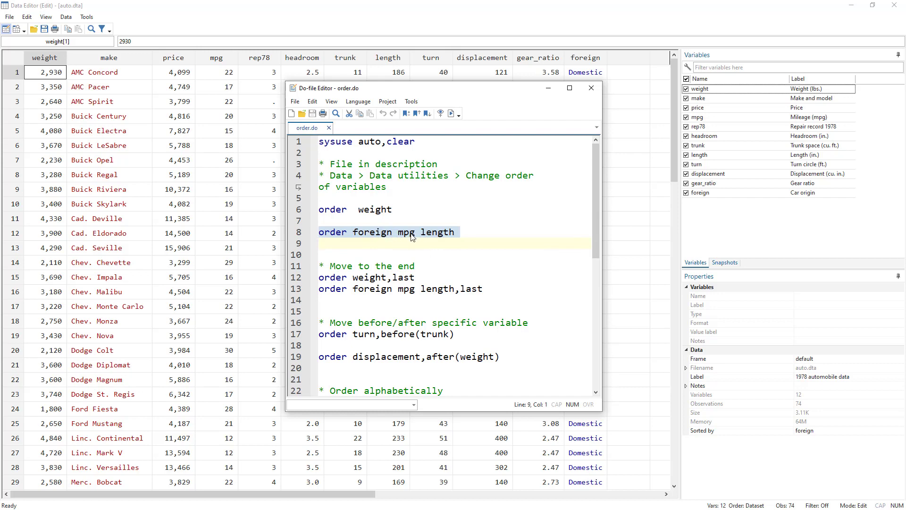
pyautogui.click(451, 114)
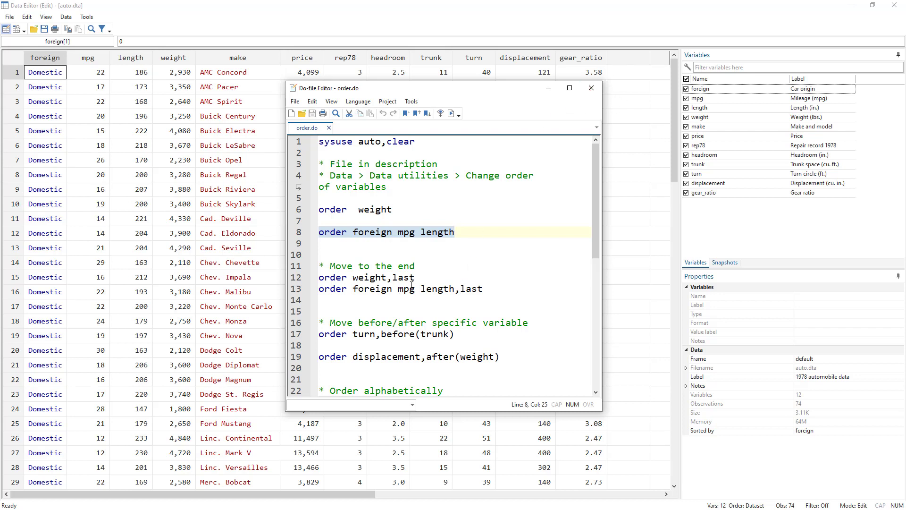
# Run only the "order weight,last" line to move weight to the end of the dataset.
pyautogui.moveTo(415, 278); pyautogui.dragTo(393, 278)
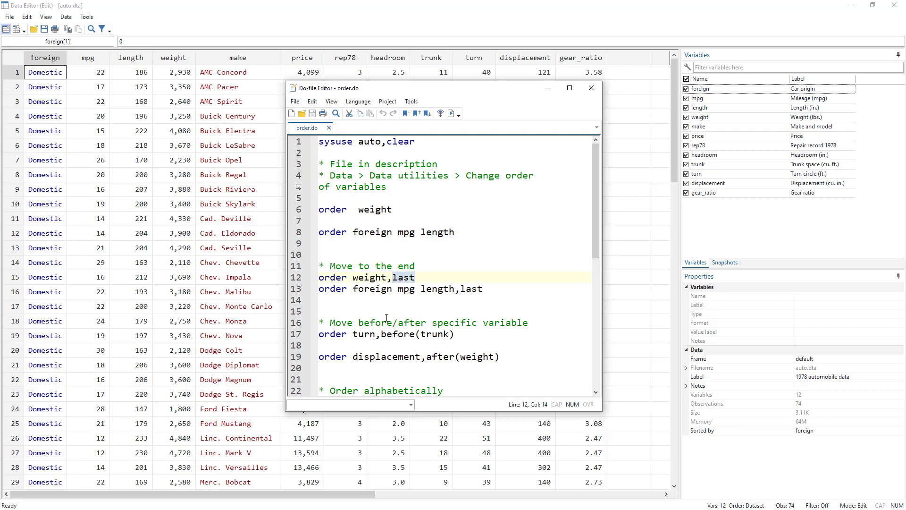
pyautogui.click(390, 278)
pyautogui.click(295, 278)
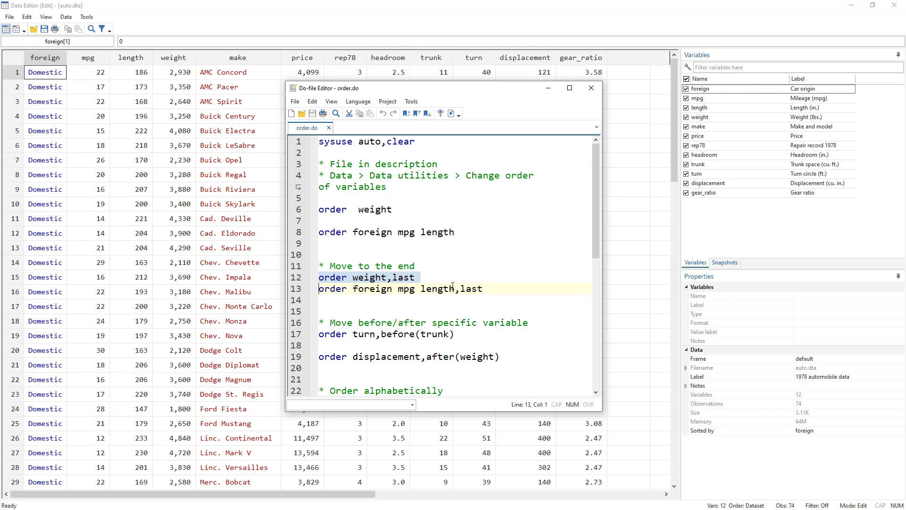
pyautogui.click(451, 115)
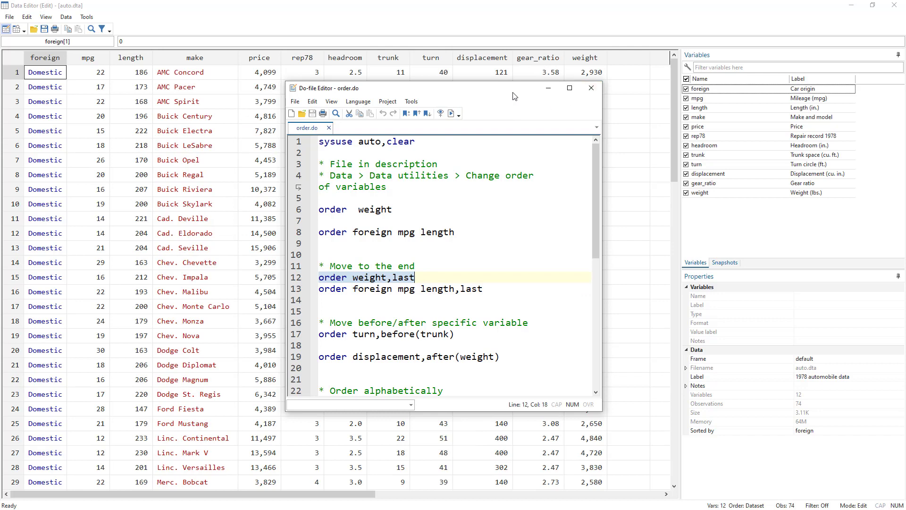
# Uncover the last data columns and run only "order foreign mpg length,last" to move those three variables to the end.
pyautogui.moveTo(514, 96); pyautogui.dragTo(400, 103)
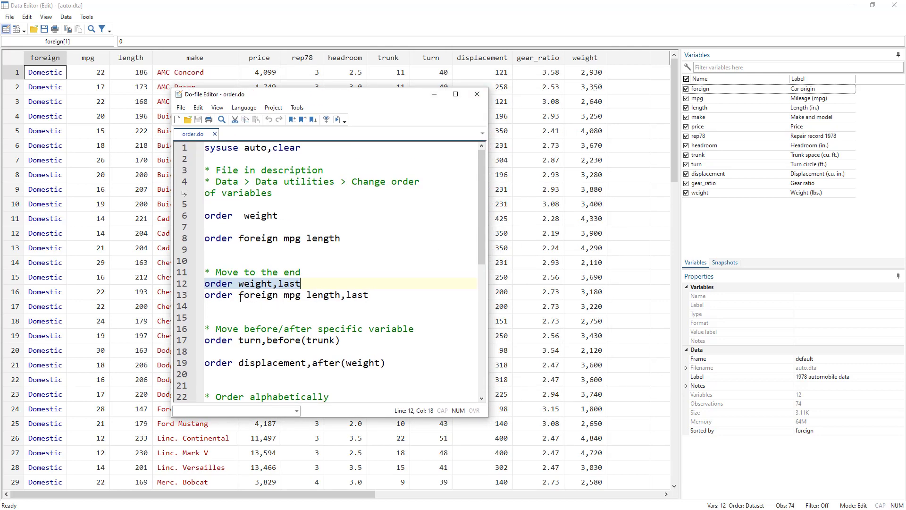
pyautogui.moveTo(240, 296); pyautogui.dragTo(341, 296)
pyautogui.click(180, 296)
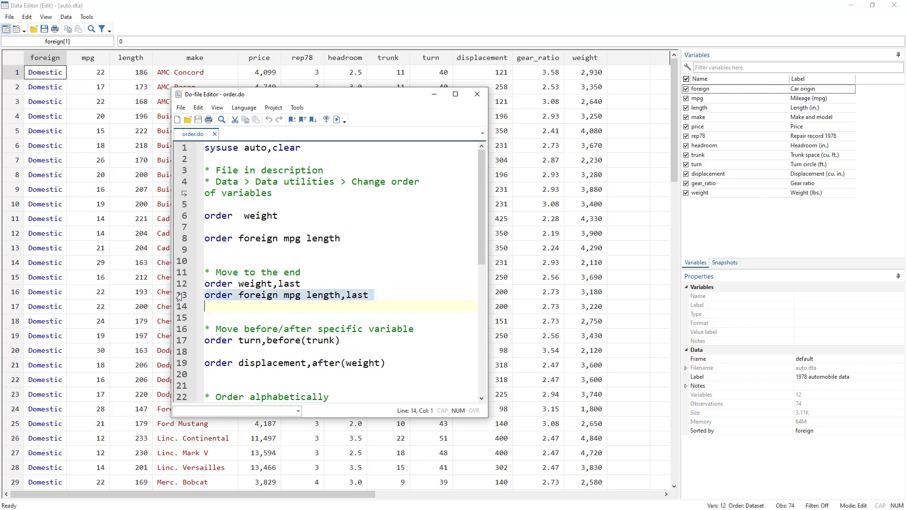
pyautogui.click(338, 119)
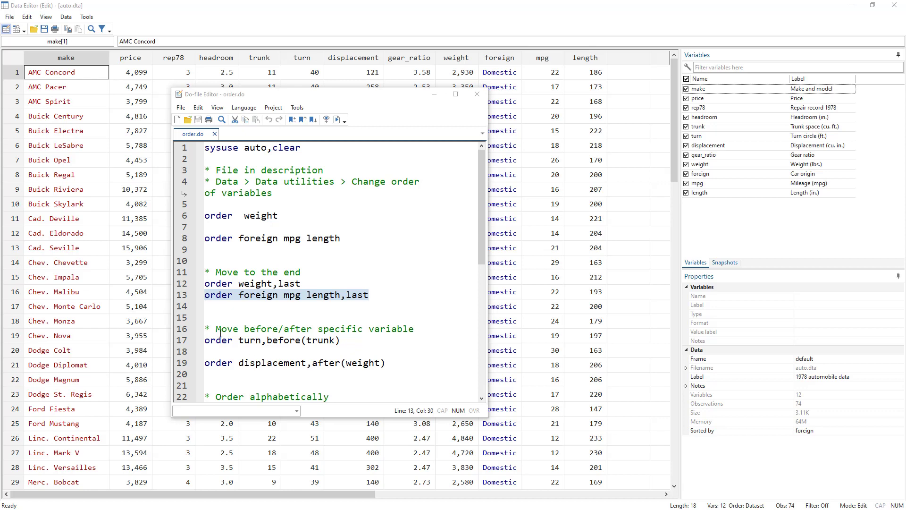
# Run only the "order turn,before(trunk)" line to place turn before trunk in the dataset.
pyautogui.doubleClick(248, 329)
pyautogui.doubleClick(290, 328)
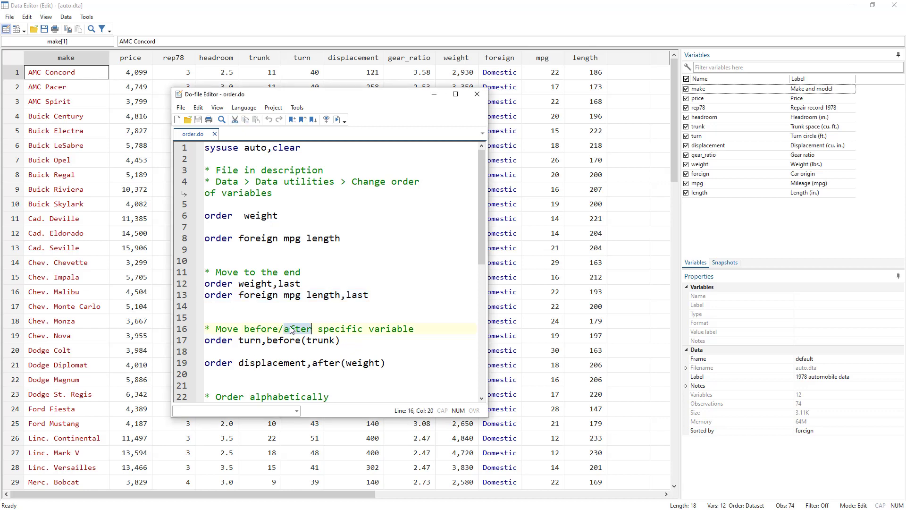
pyautogui.scroll(-1, 292, 331)
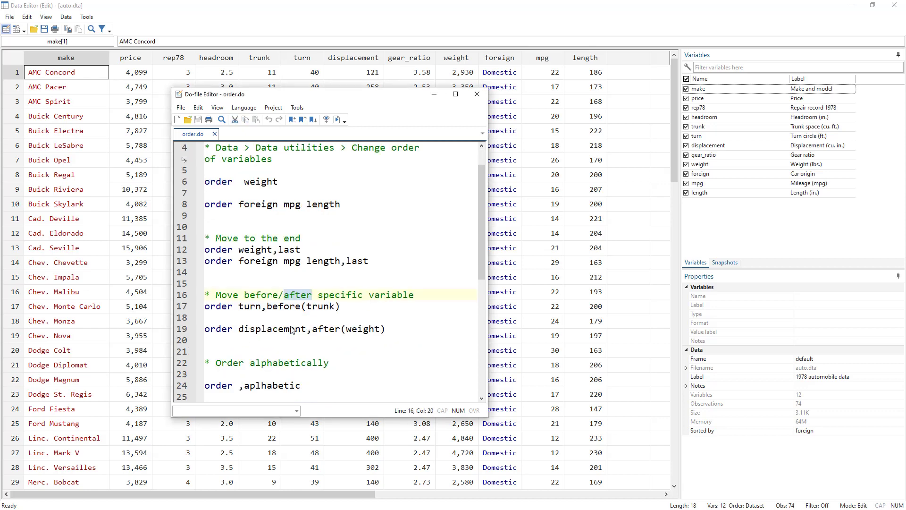
pyautogui.click(279, 306)
pyautogui.doubleClick(286, 307)
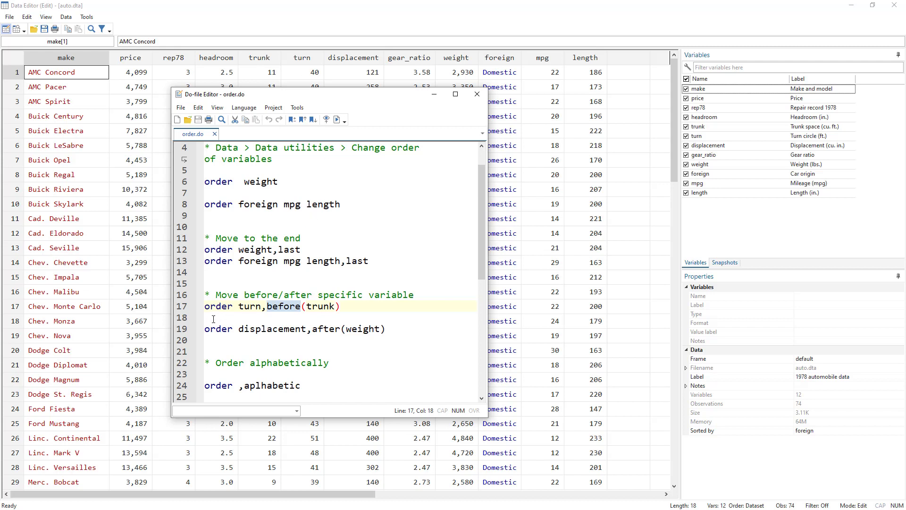
pyautogui.click(185, 308)
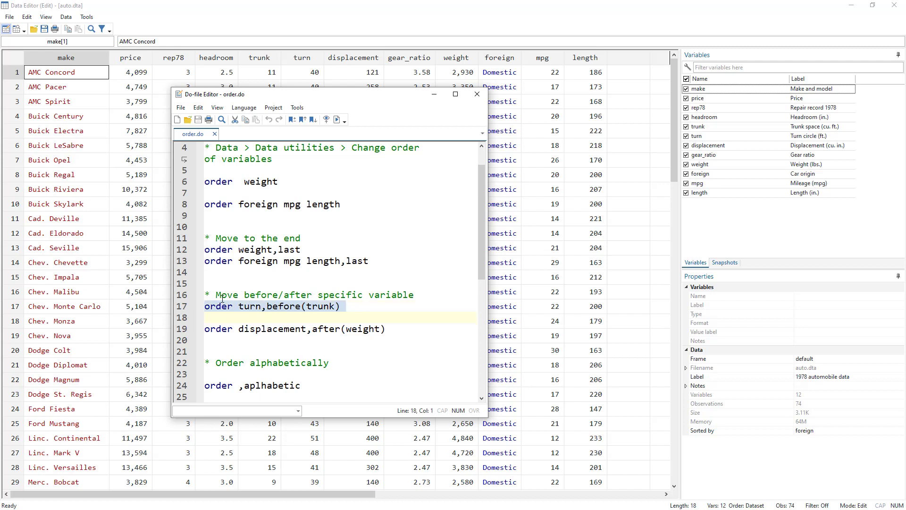
pyautogui.doubleClick(249, 306)
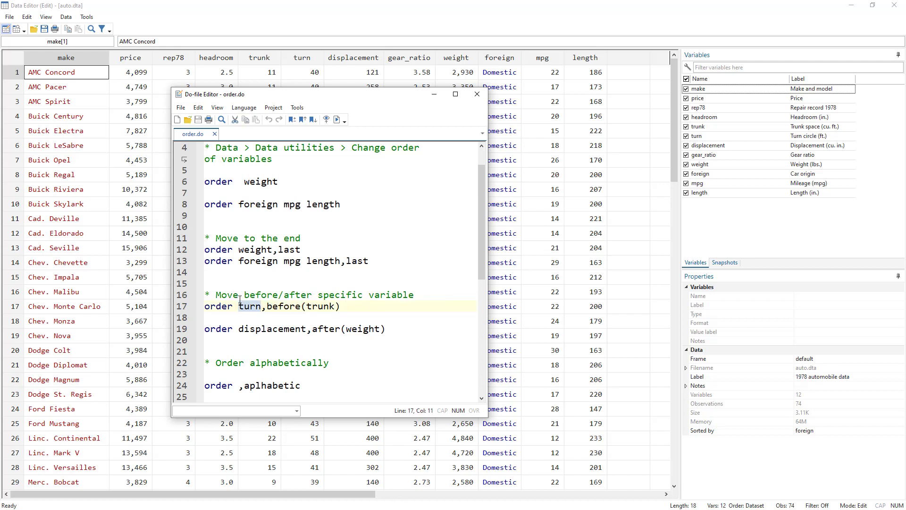
pyautogui.doubleClick(274, 307)
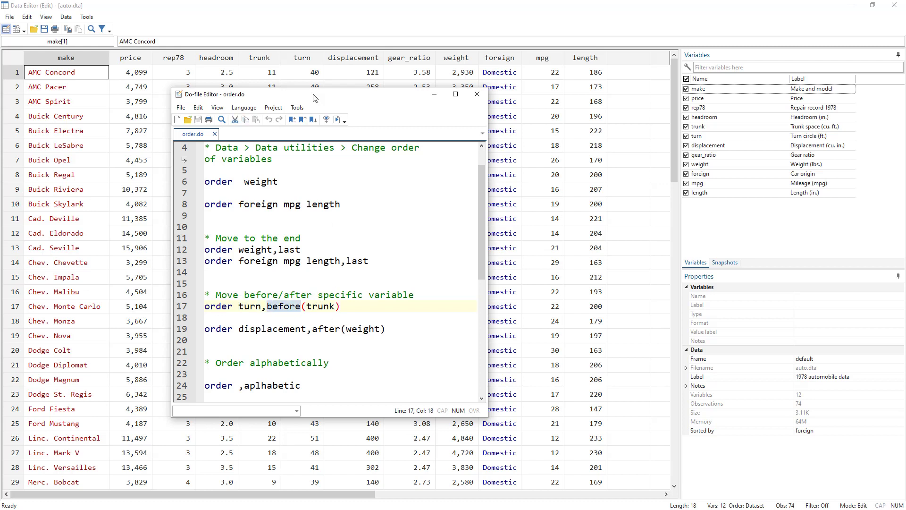
pyautogui.click(199, 305)
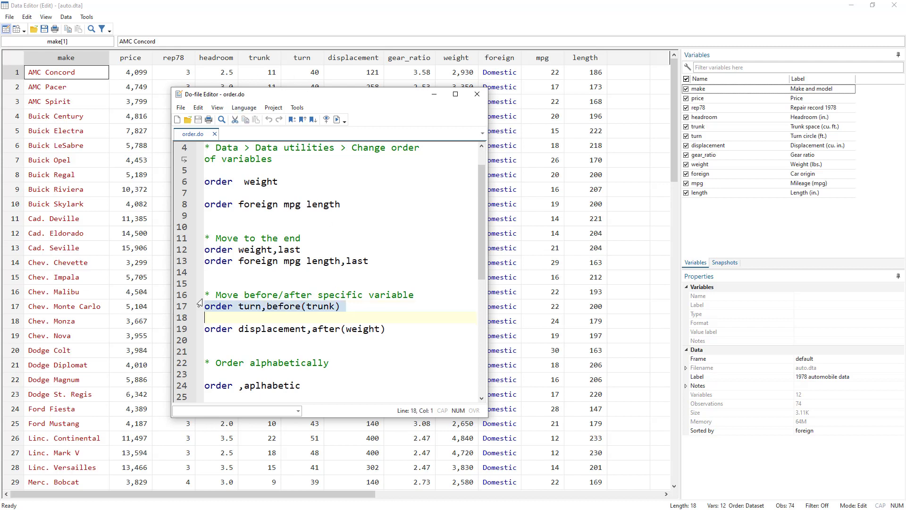
pyautogui.click(337, 120)
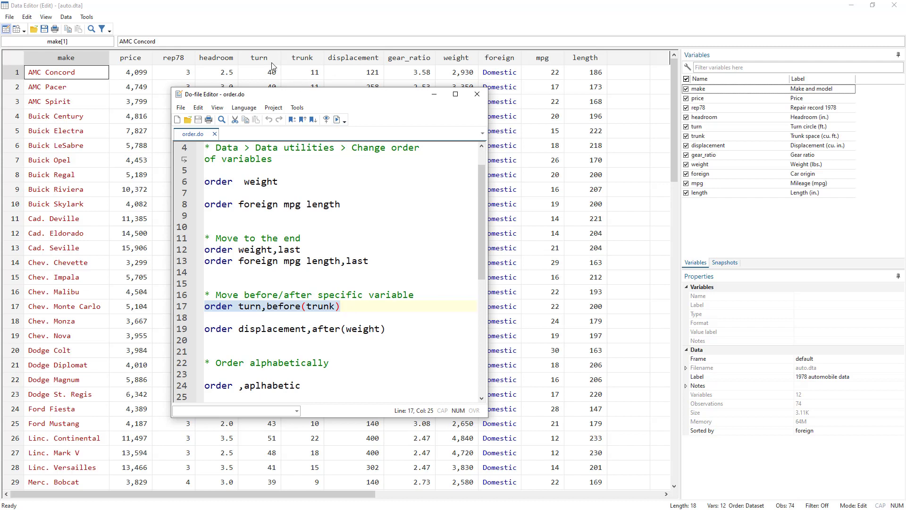
# Run only the "order displacement,after(weight)" line to place displacement after weight in the dataset.
pyautogui.tripleClick(329, 332)
pyautogui.doubleClick(293, 331)
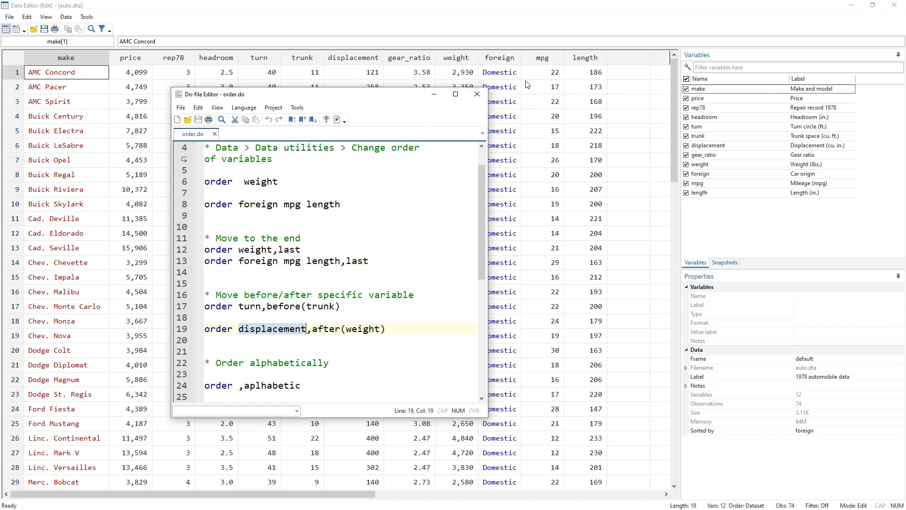
pyautogui.click(181, 328)
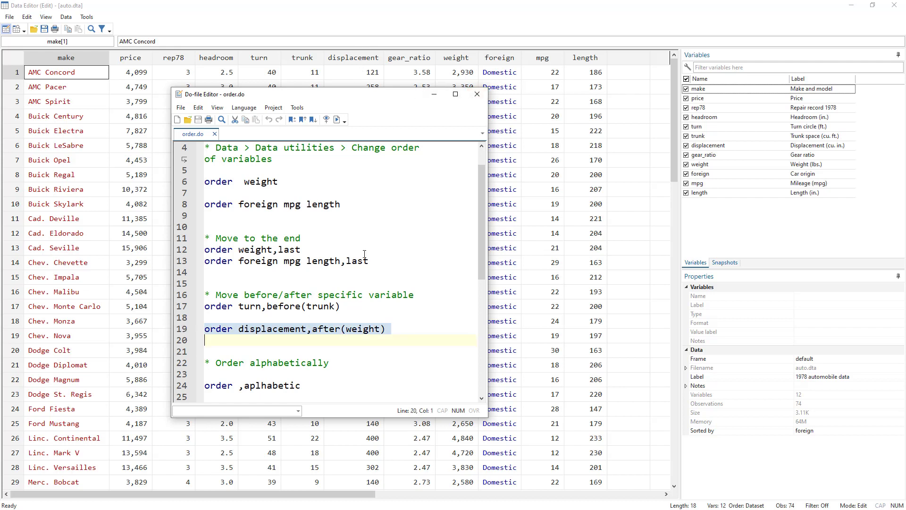
pyautogui.click(337, 119)
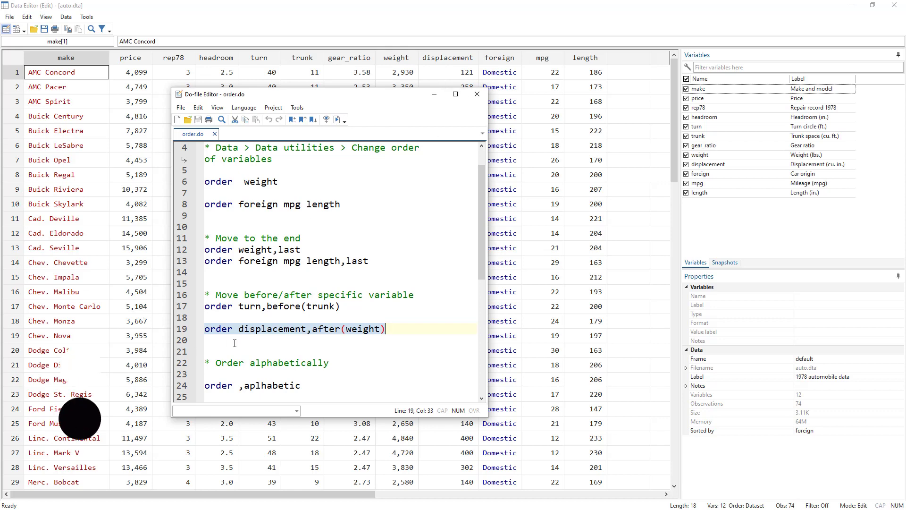
pyautogui.scroll(-1, 271, 337)
pyautogui.scroll(-1, 270, 336)
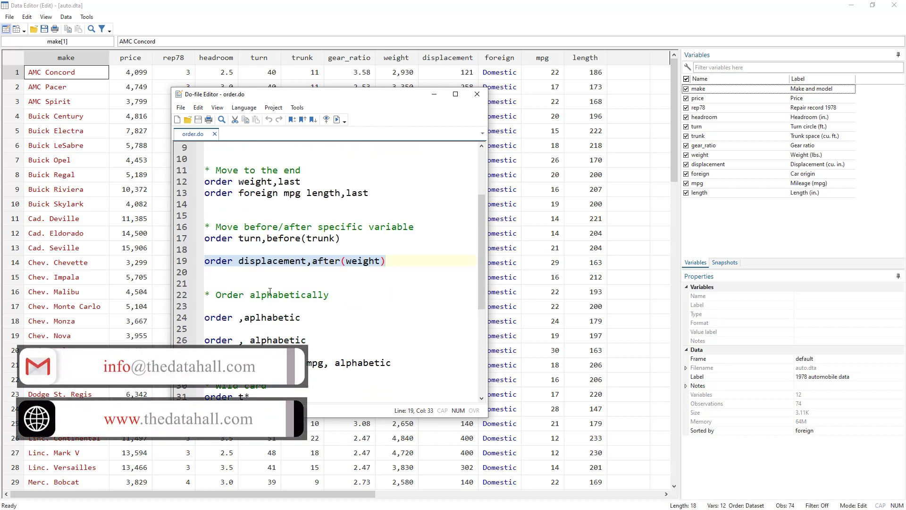
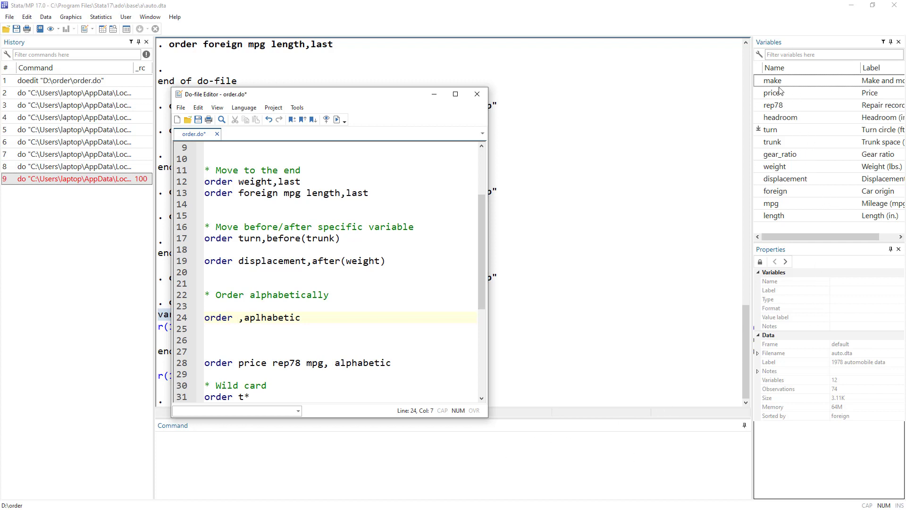
# Filter the variable list in the main Stata window by "dis", clear the filter, and return to the do-file.
pyautogui.click(792, 55)
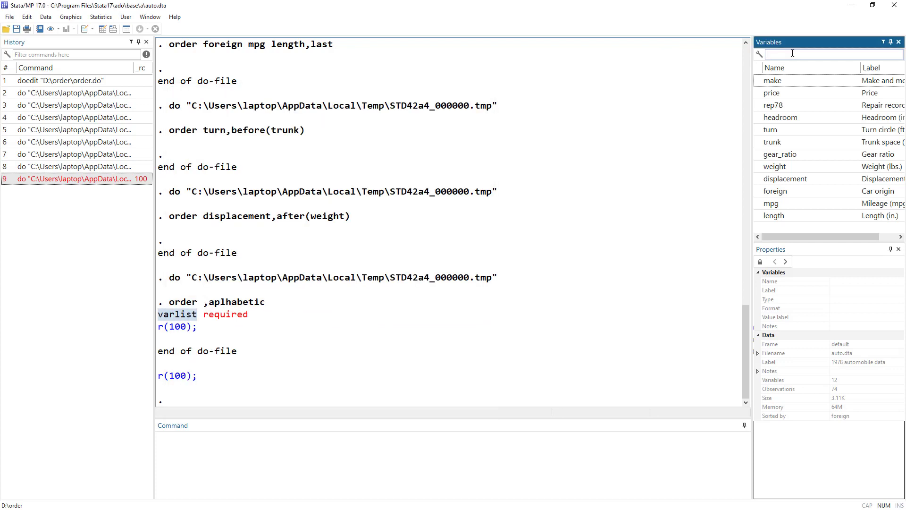
pyautogui.write('dis')
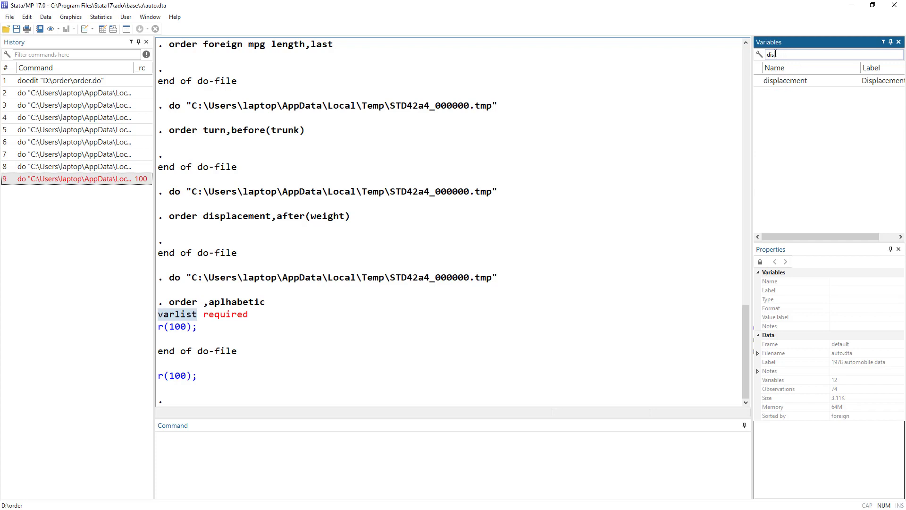
pyautogui.moveTo(775, 54); pyautogui.dragTo(768, 54)
pyautogui.press('BackSpace')
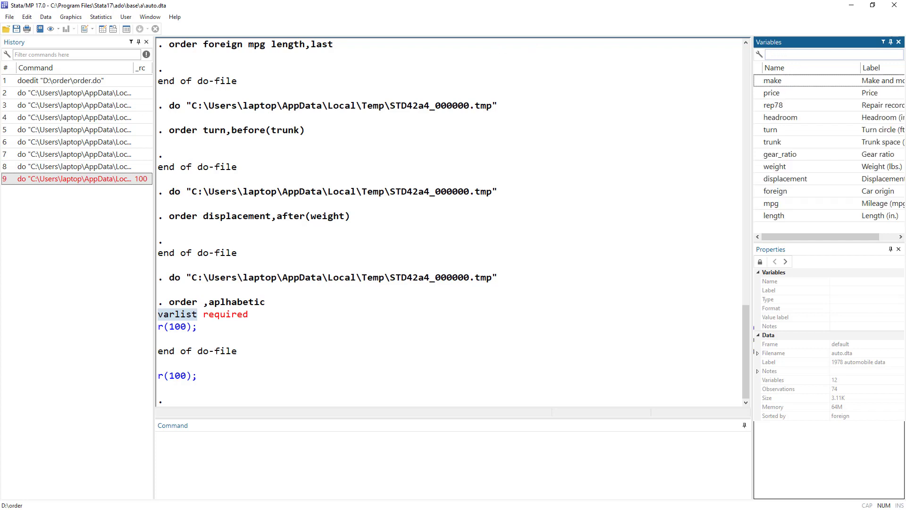
pyautogui.hotkey('alt', 'Tab')
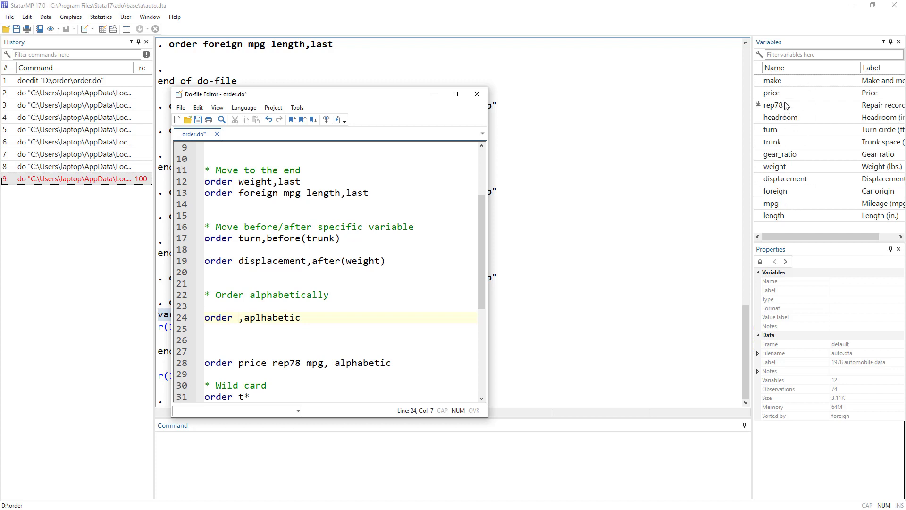
# Select all variables from make through length in the main Stata window and insert their names into the command line.
pyautogui.click(795, 81)
pyautogui.keyDown('shift'); pyautogui.click(794, 216); pyautogui.keyUp('shift')
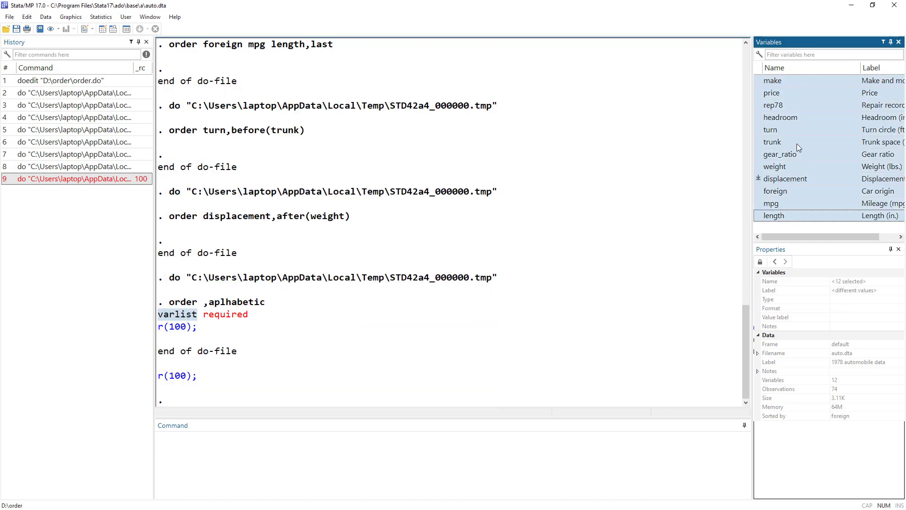
pyautogui.click(783, 80)
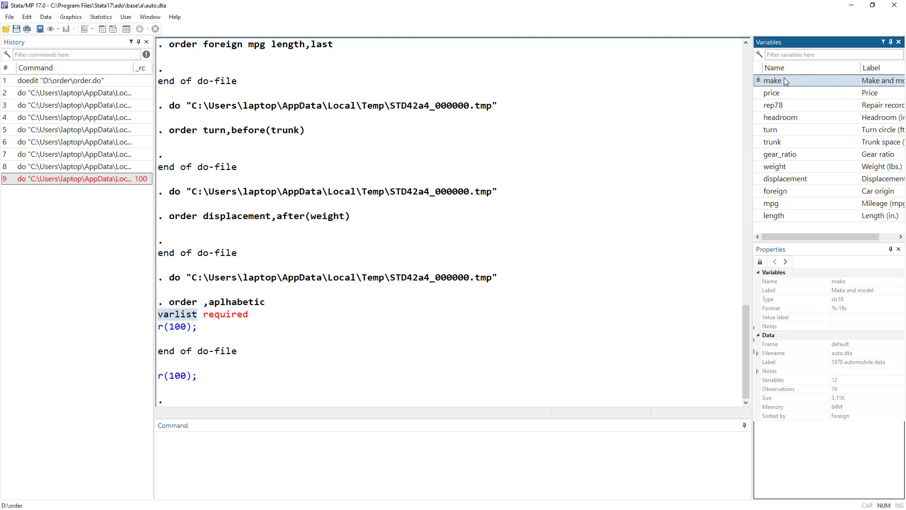
pyautogui.keyDown('shift'); pyautogui.click(792, 217); pyautogui.keyUp('shift')
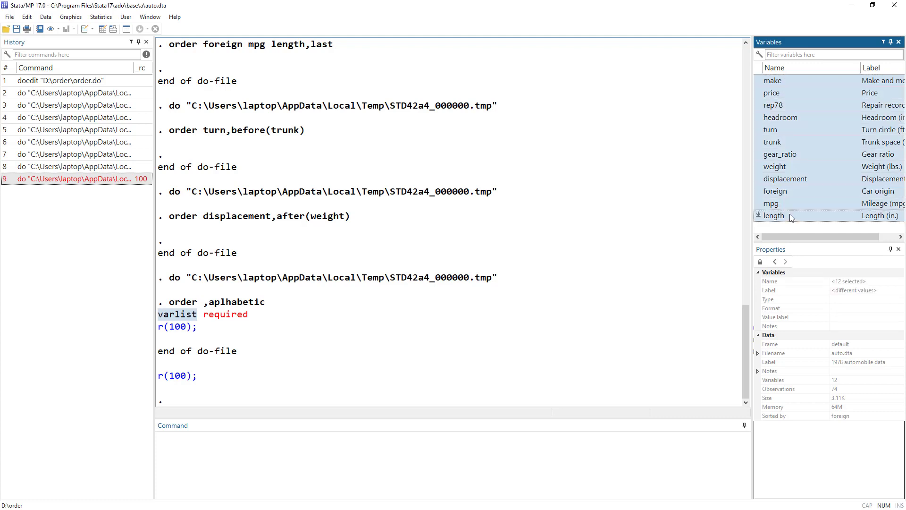
pyautogui.click(759, 215)
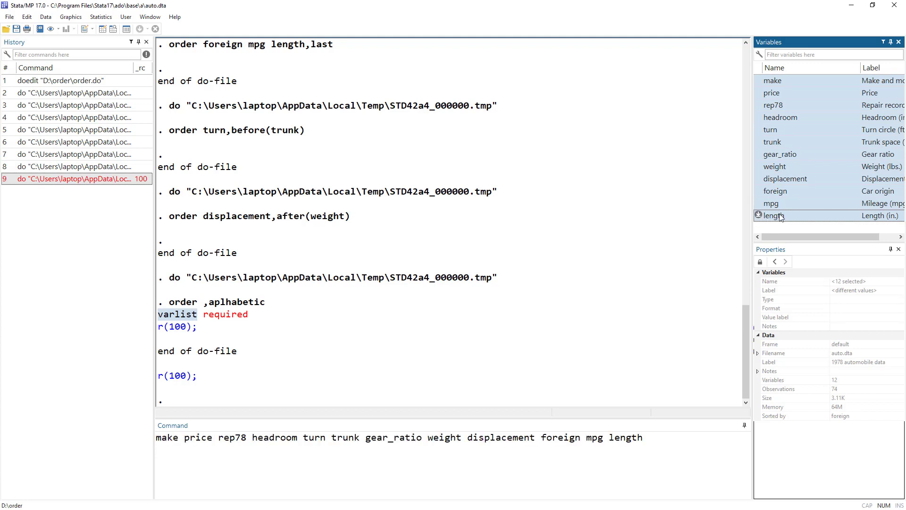
# Copy the full variable list from the command line and paste it before the comma in the do-file's "order ,aplhabetic" line.
pyautogui.click(663, 438)
pyautogui.keyDown('shift'); pyautogui.click(150, 442); pyautogui.keyUp('shift')
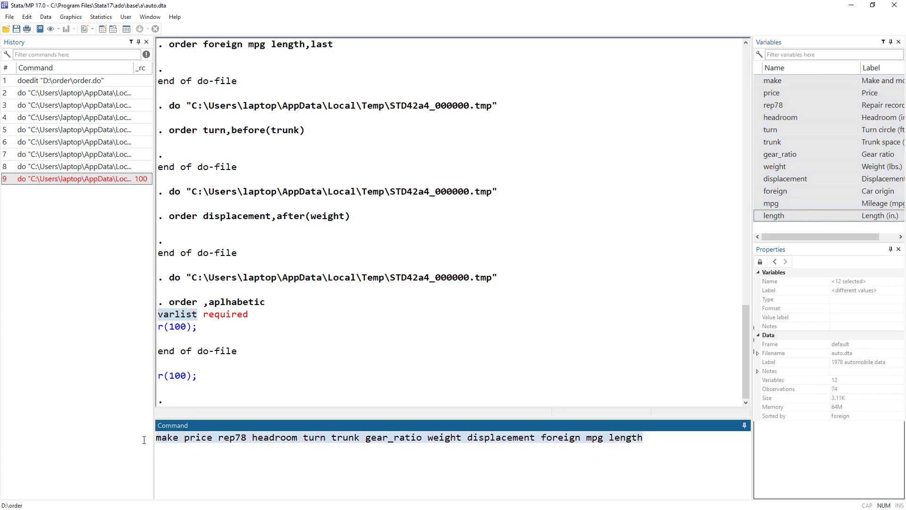
pyautogui.rightClick(191, 446)
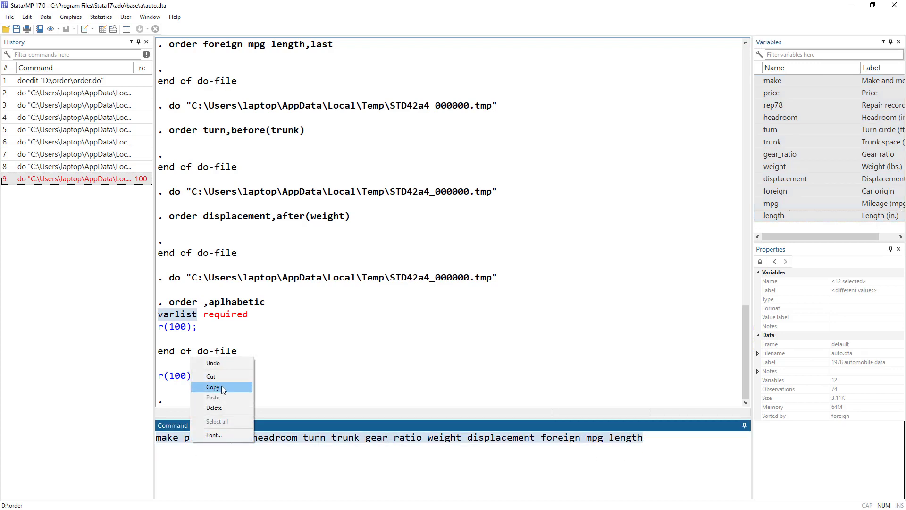
pyautogui.click(208, 388)
pyautogui.hotkey('alt', 'Tab')
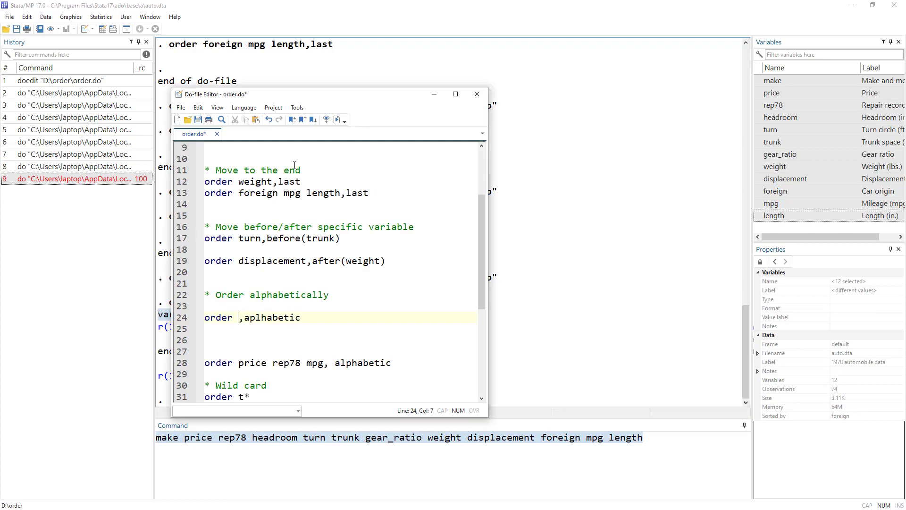
pyautogui.rightClick(239, 317)
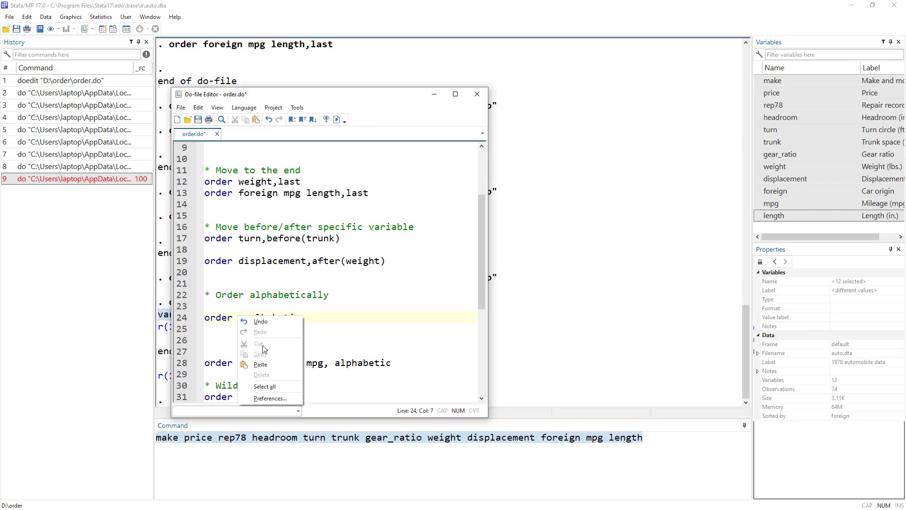
pyautogui.click(265, 362)
# Try to run only the full-list order line with the "aplhabetic" option, and move the do-file window to uncover the results.
pyautogui.click(184, 319)
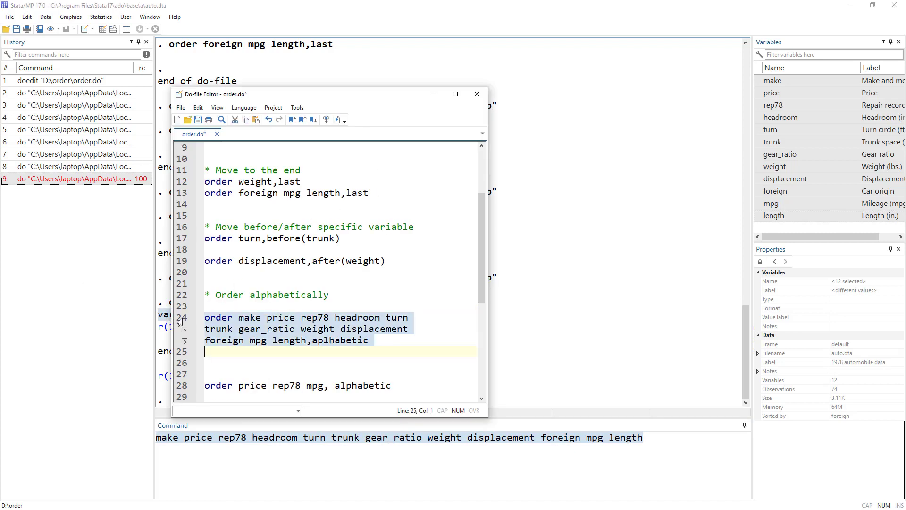
pyautogui.click(337, 119)
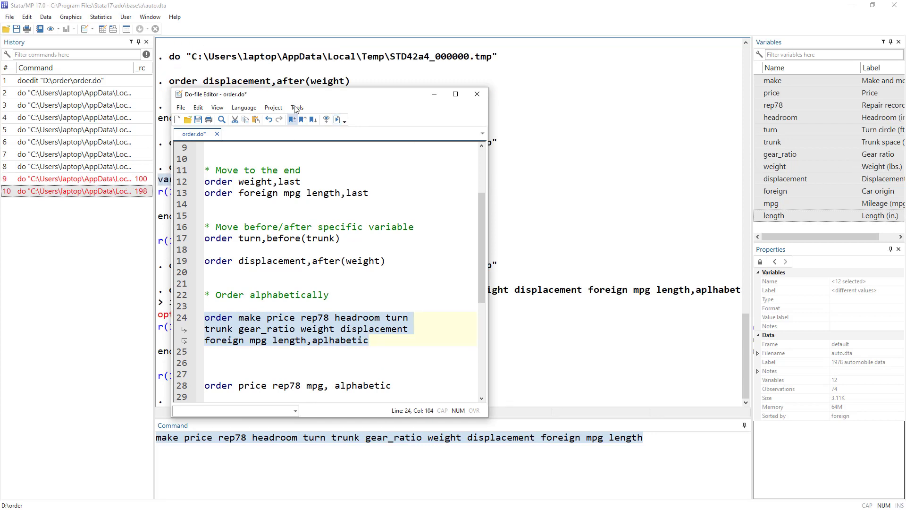
pyautogui.moveTo(298, 98); pyautogui.dragTo(428, 91)
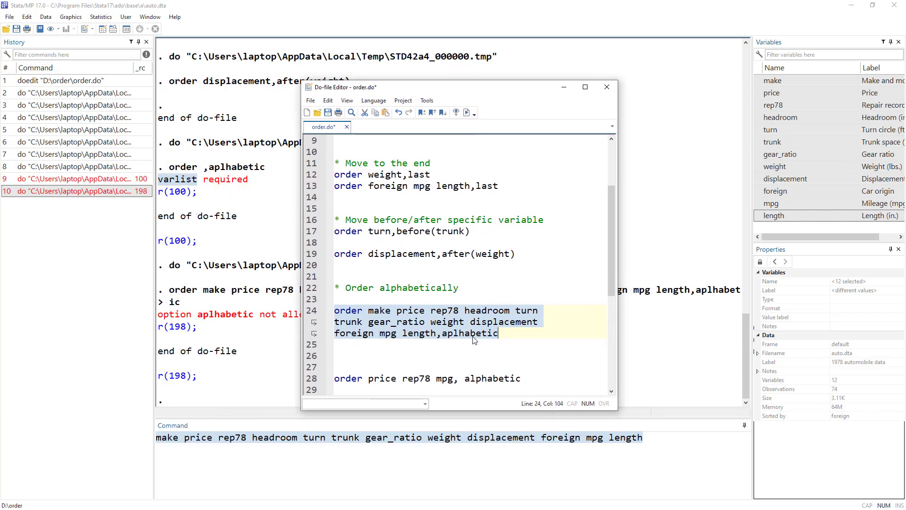
# Replace the misspelled option "aplhabetic" in the full-list order line with "alphabetic" copied from the "order price rep78 mpg" line.
pyautogui.doubleClick(499, 381)
pyautogui.rightClick(498, 381)
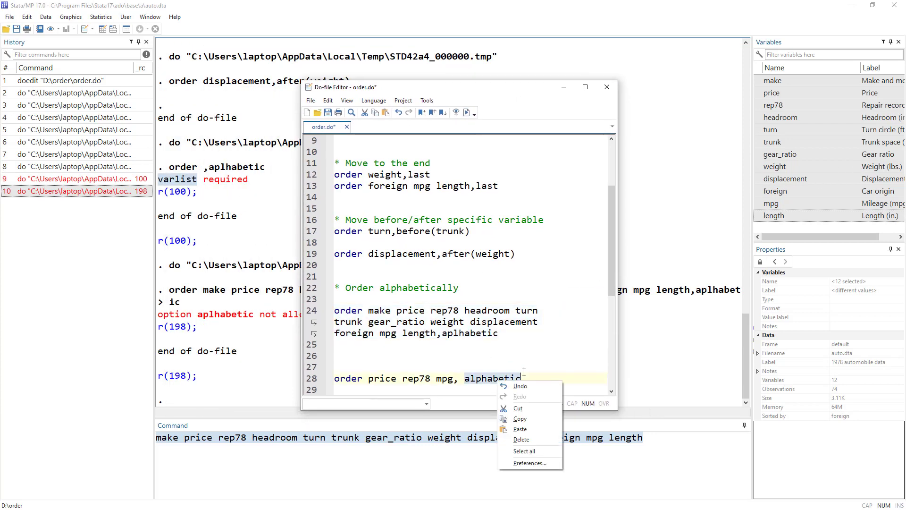
pyautogui.click(510, 419)
pyautogui.doubleClick(469, 333)
pyautogui.rightClick(469, 334)
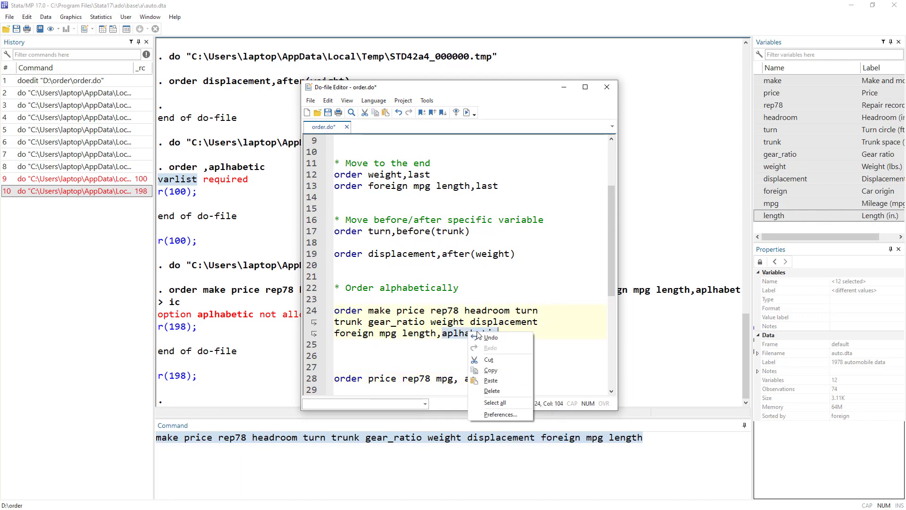
pyautogui.click(491, 383)
# Run only the corrected full-list order line to sort all variables alphabetically, and check the variable list.
pyautogui.click(312, 311)
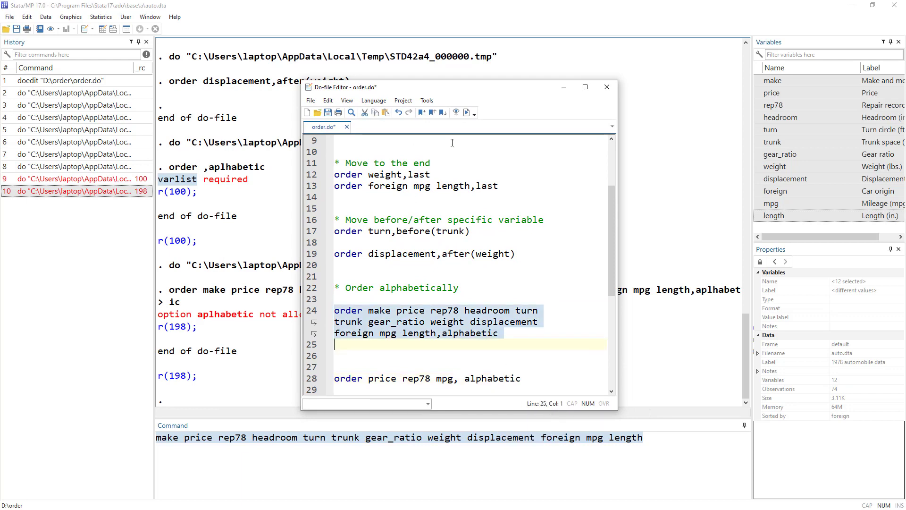
pyautogui.click(466, 113)
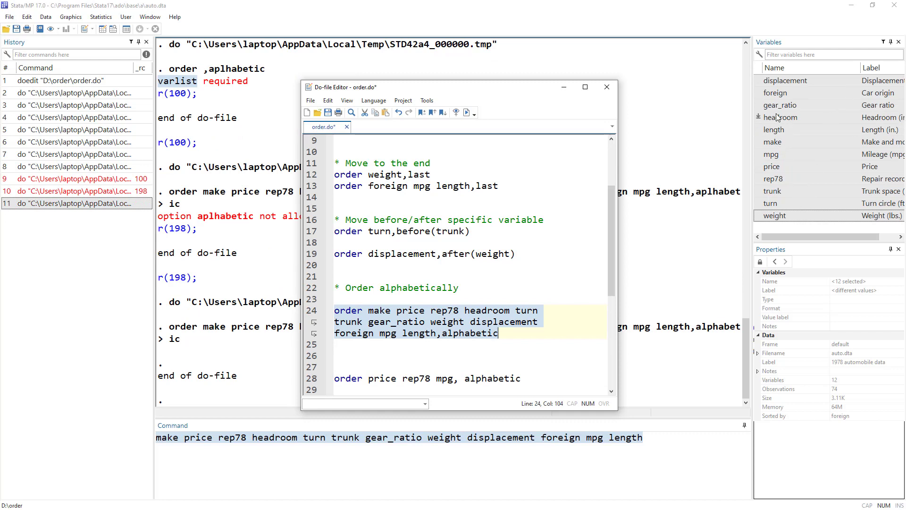
pyautogui.click(809, 124)
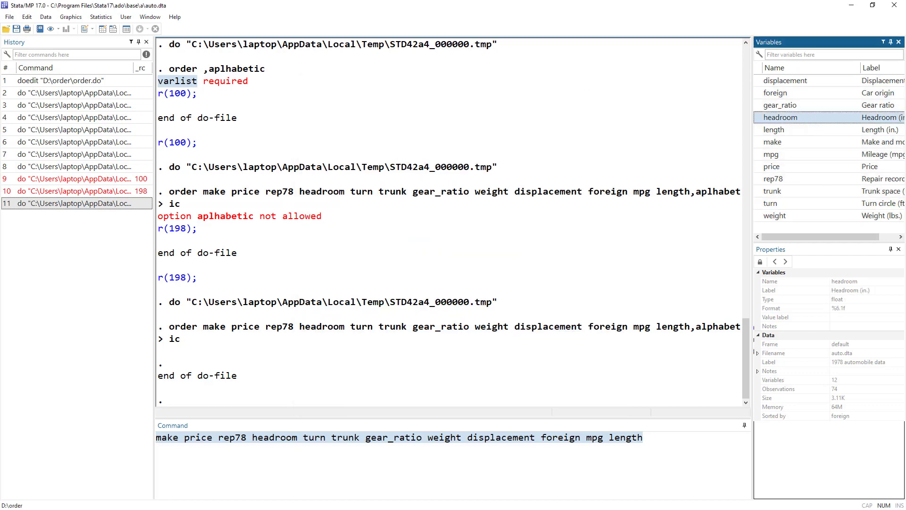
# Run only the do-file's "order price rep78 mpg, alphabetic" line to move those three variables to the front alphabetically.
pyautogui.hotkey('alt', 'Tab')
pyautogui.scroll(-2, 393, 250)
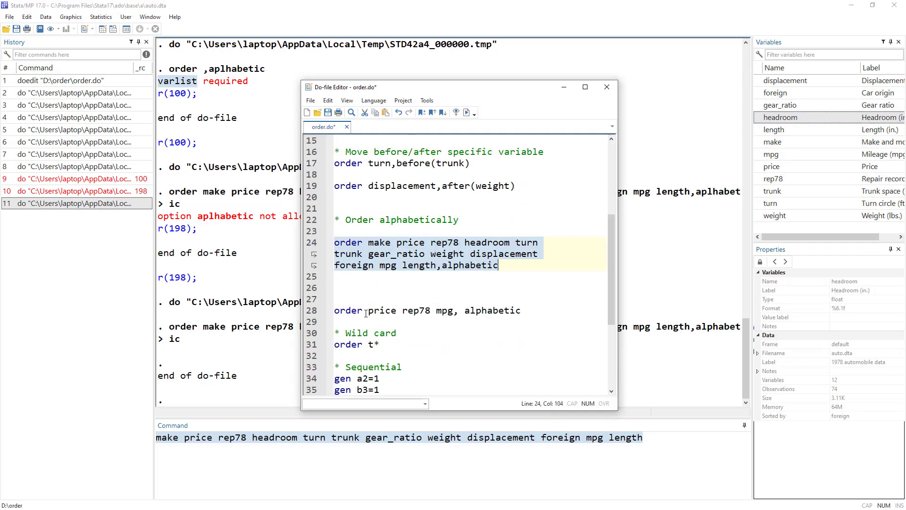
pyautogui.moveTo(369, 314); pyautogui.dragTo(451, 319)
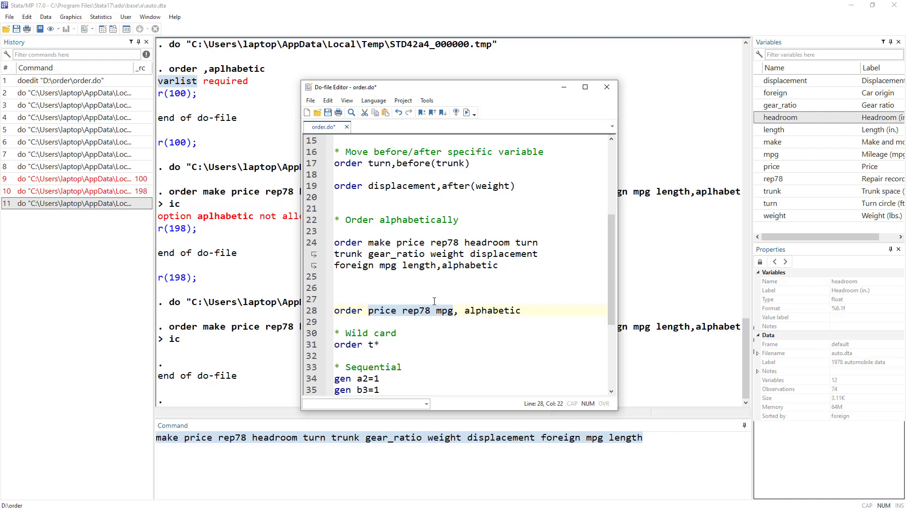
pyautogui.moveTo(369, 313); pyautogui.dragTo(452, 315)
pyautogui.click(304, 315)
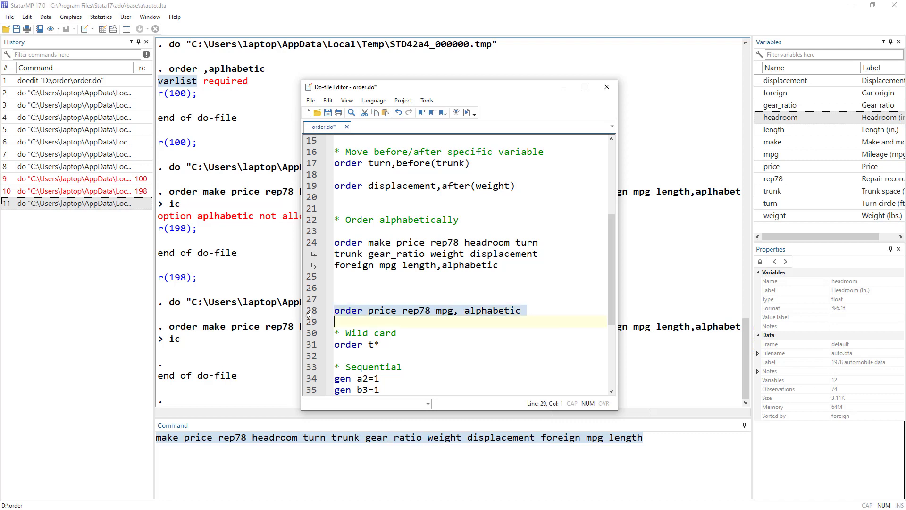
pyautogui.click(469, 112)
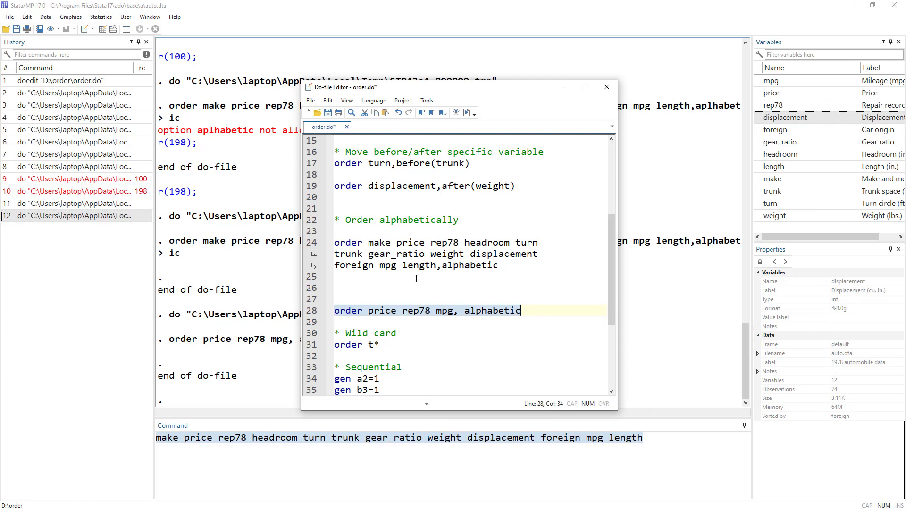
# Try changing the pattern in the wild card line "order t*" to "ta*", and restore it to "t*".
pyautogui.scroll(-2, 417, 278)
pyautogui.scroll(-1, 413, 273)
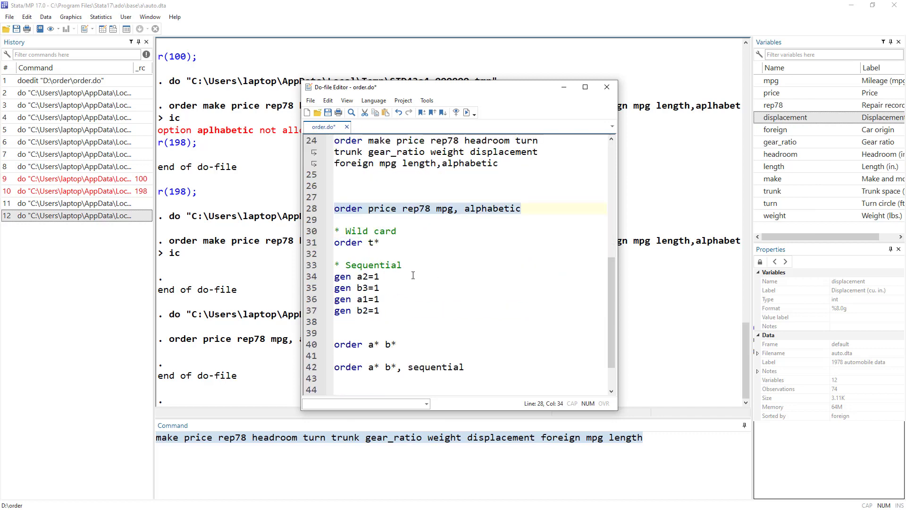
pyautogui.moveTo(348, 232); pyautogui.dragTo(404, 230)
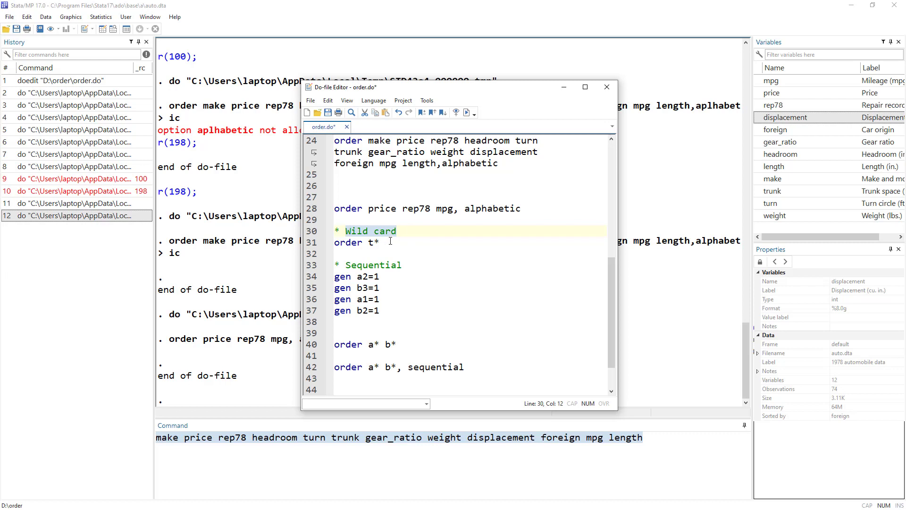
pyautogui.doubleClick(348, 242)
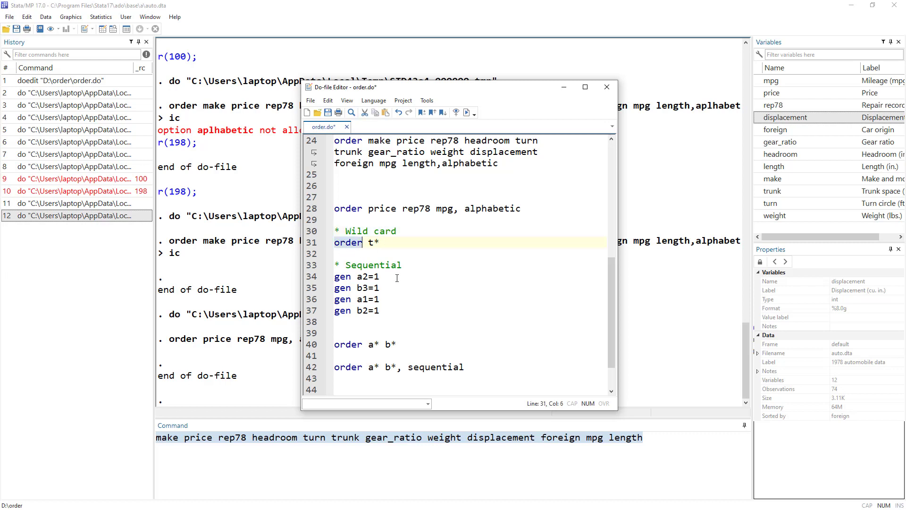
pyautogui.doubleClick(371, 243)
pyautogui.write('a')
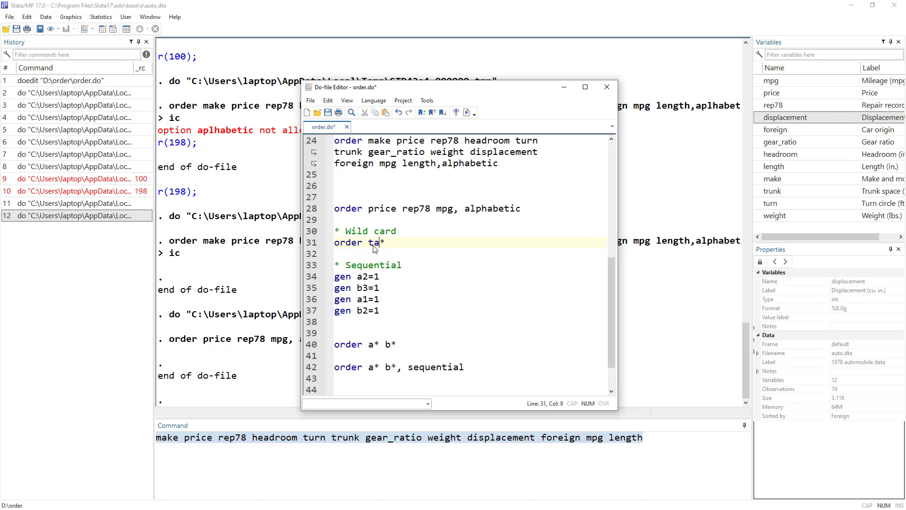
pyautogui.press('BackSpace')
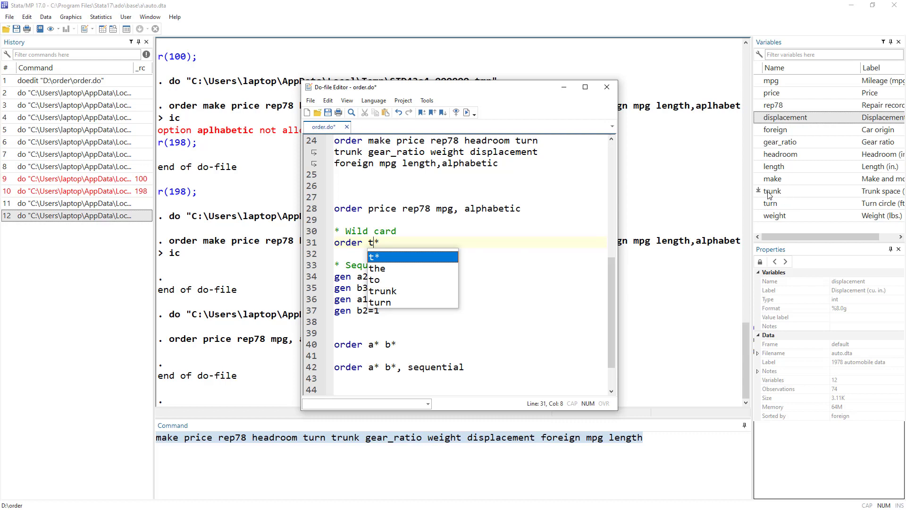
# Run only the "order t*" line to move all variables starting with t to the front.
pyautogui.click(322, 242)
pyautogui.click(376, 244)
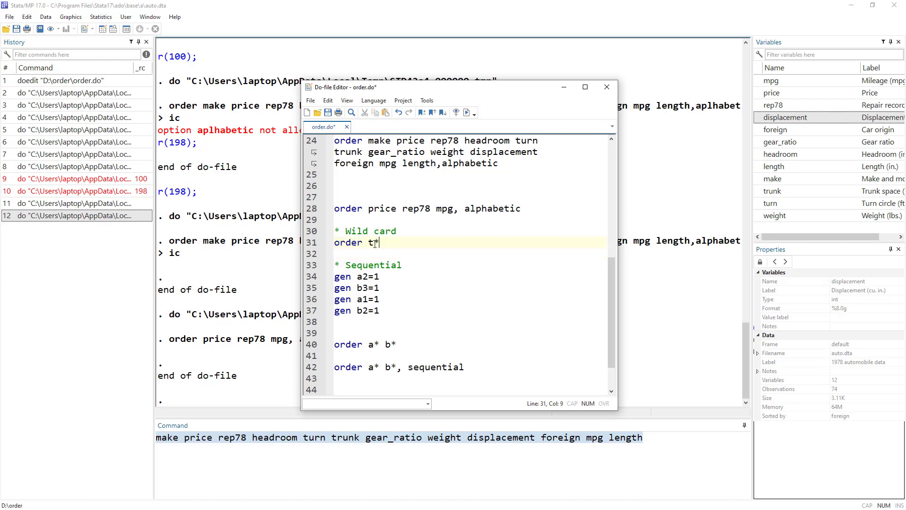
pyautogui.click(369, 243)
pyautogui.moveTo(370, 244); pyautogui.dragTo(388, 244)
pyautogui.click(374, 244)
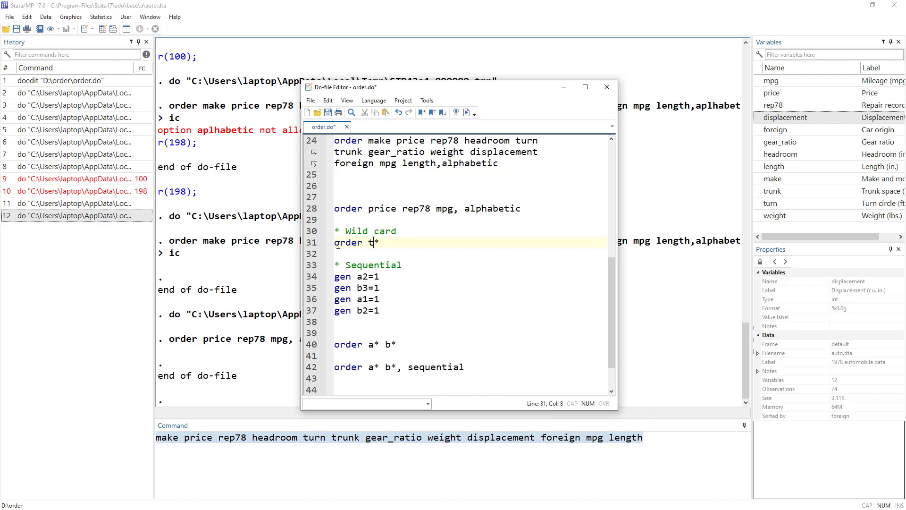
pyautogui.doubleClick(373, 243)
pyautogui.doubleClick(376, 243)
pyautogui.click(321, 245)
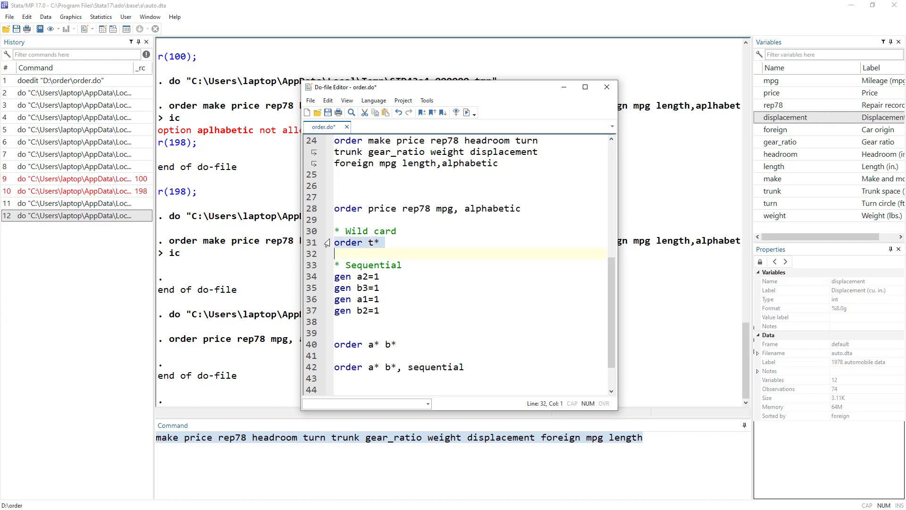
pyautogui.click(467, 113)
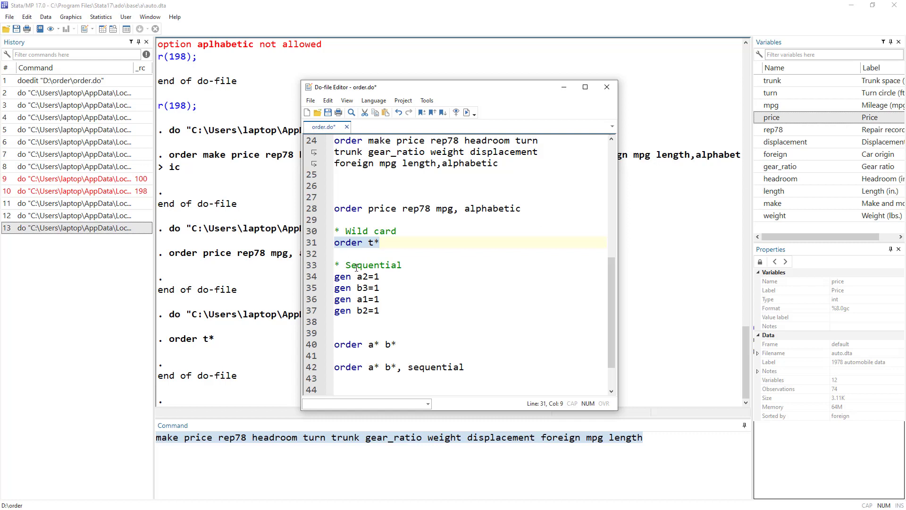
# Run the four gen lines under Sequential to create a2, b3, a1 and b2, each equal to 1, and check the variable list.
pyautogui.doubleClick(440, 368)
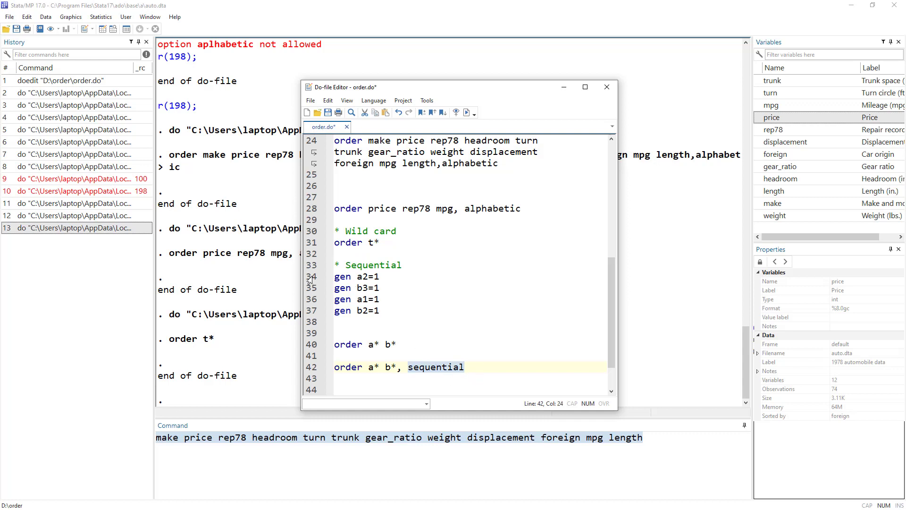
pyautogui.moveTo(310, 279); pyautogui.dragTo(315, 322)
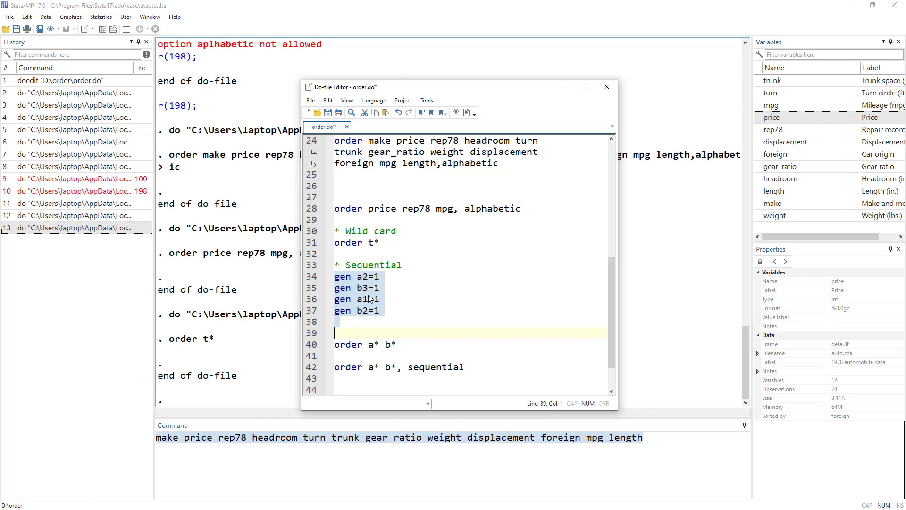
pyautogui.click(470, 114)
pyautogui.scroll(-2, 824, 148)
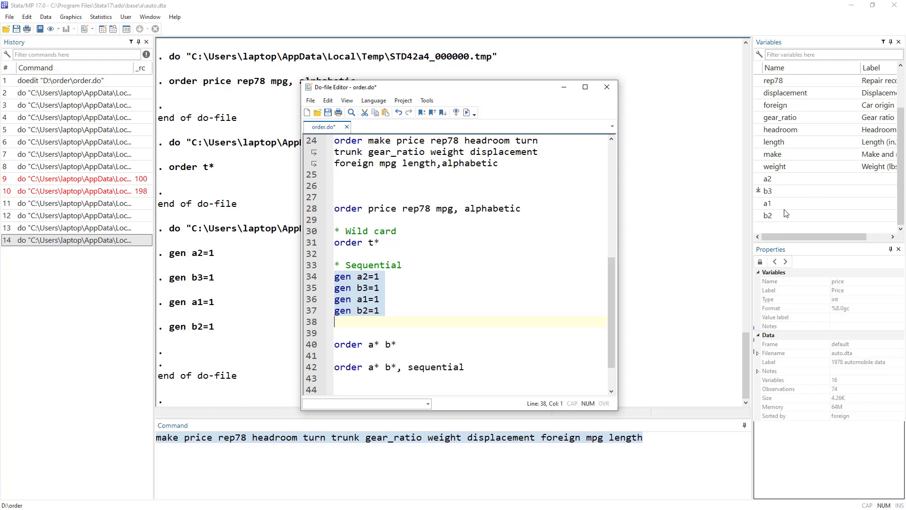
# Run only the "order a* b*" line to move the a and b variables to the front, and check their order in the variable list.
pyautogui.click(309, 348)
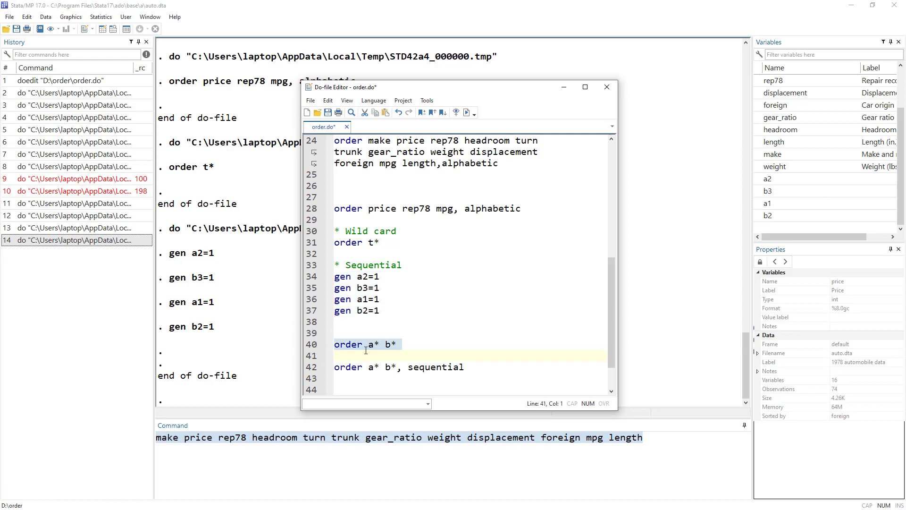
pyautogui.moveTo(369, 346); pyautogui.dragTo(379, 346)
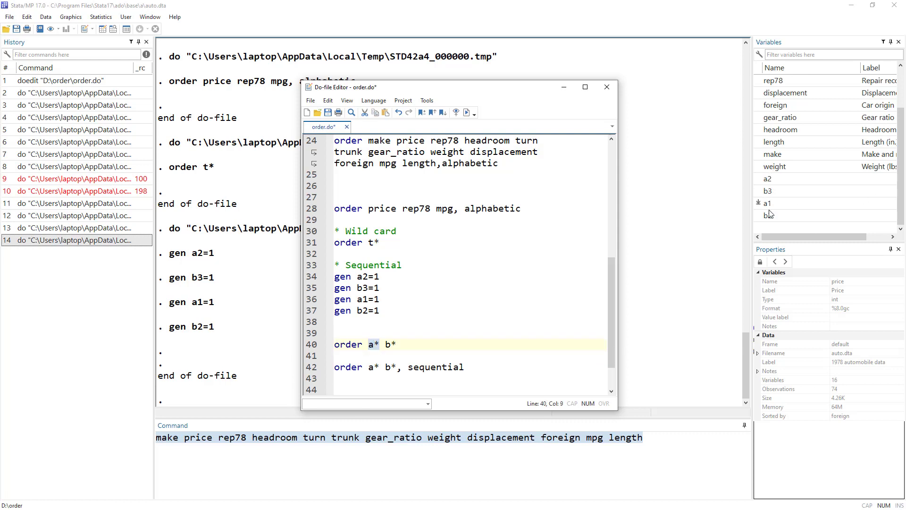
pyautogui.moveTo(386, 344); pyautogui.dragTo(396, 344)
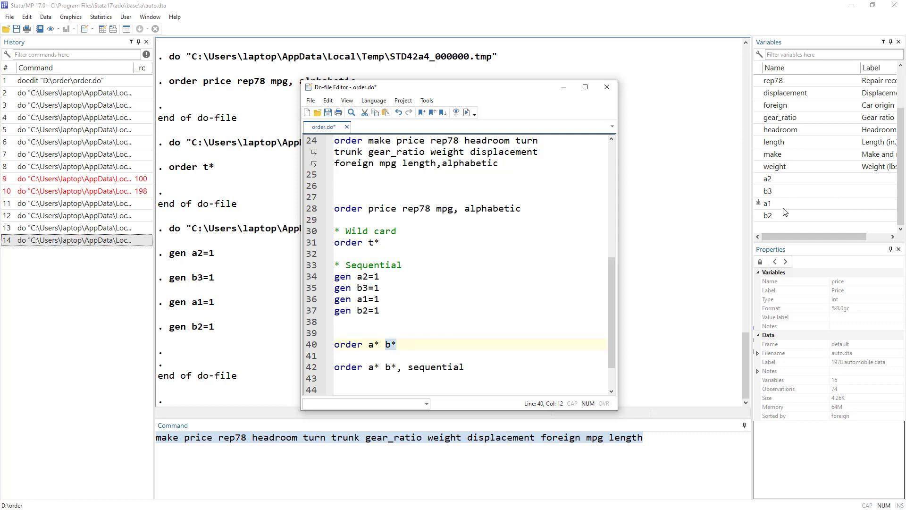
pyautogui.scroll(2, 769, 189)
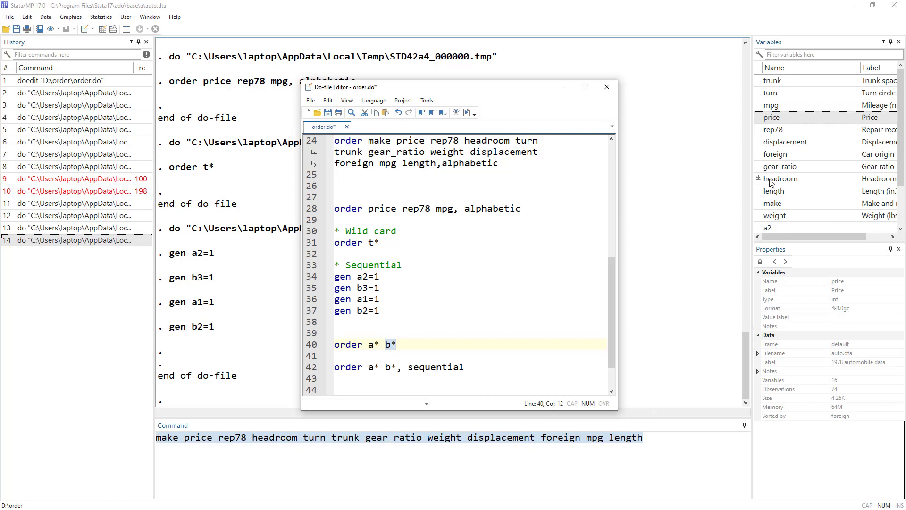
pyautogui.scroll(-2, 774, 185)
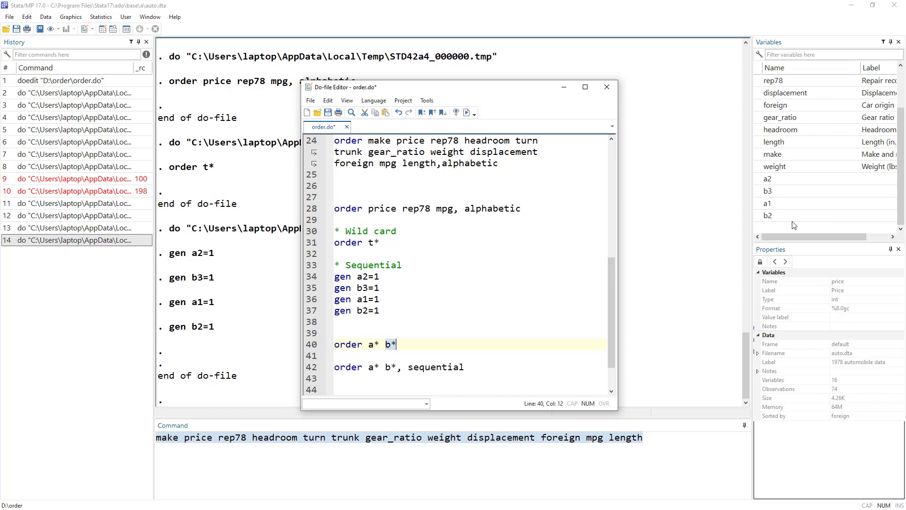
pyautogui.click(309, 348)
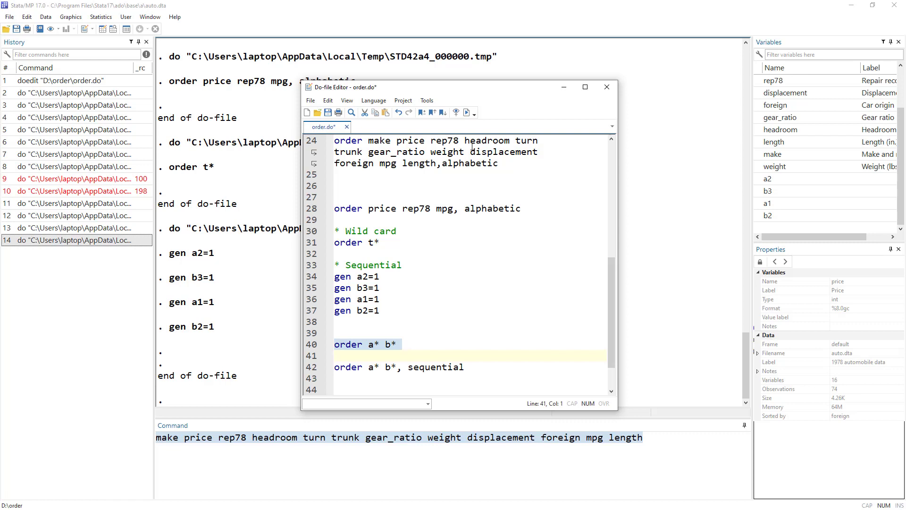
pyautogui.click(466, 112)
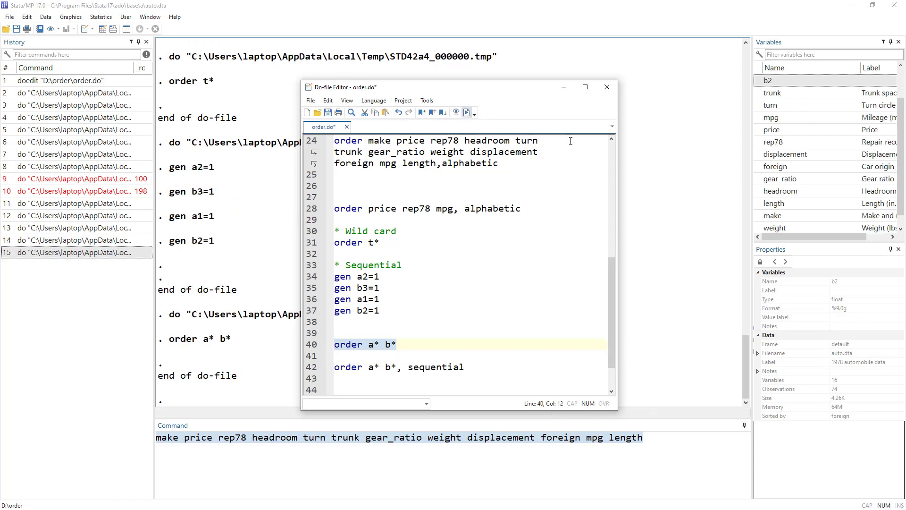
pyautogui.scroll(1, 798, 160)
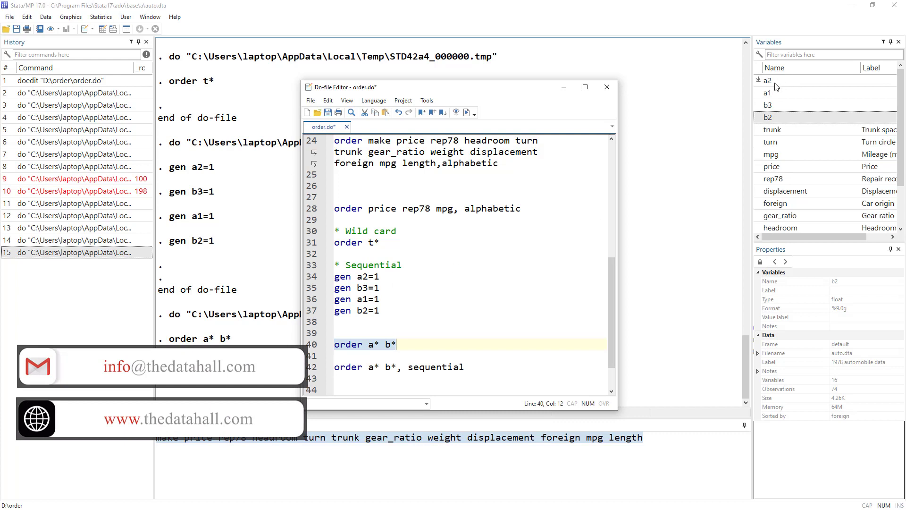
pyautogui.moveTo(776, 120)
# Run only the "order a* b*, sequential" line to sort the a and b variables by their numbers.
pyautogui.click(370, 348)
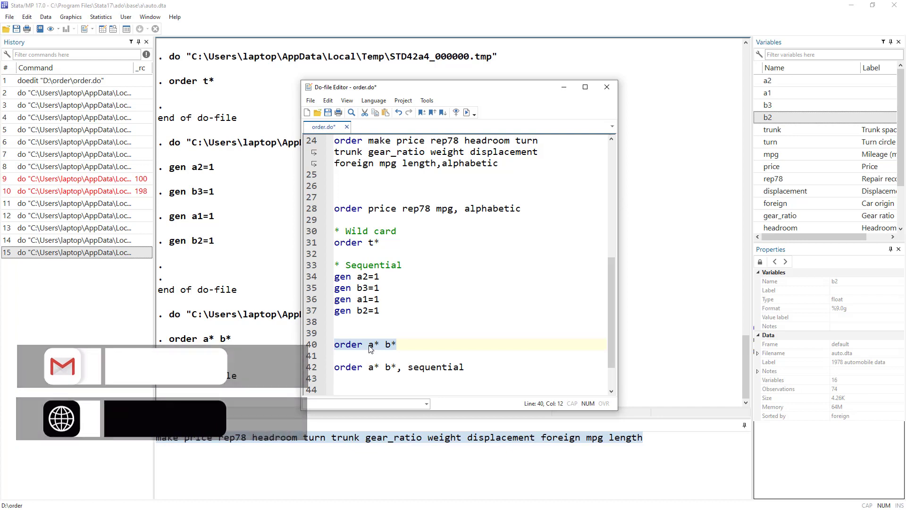
pyautogui.moveTo(370, 348); pyautogui.dragTo(415, 344)
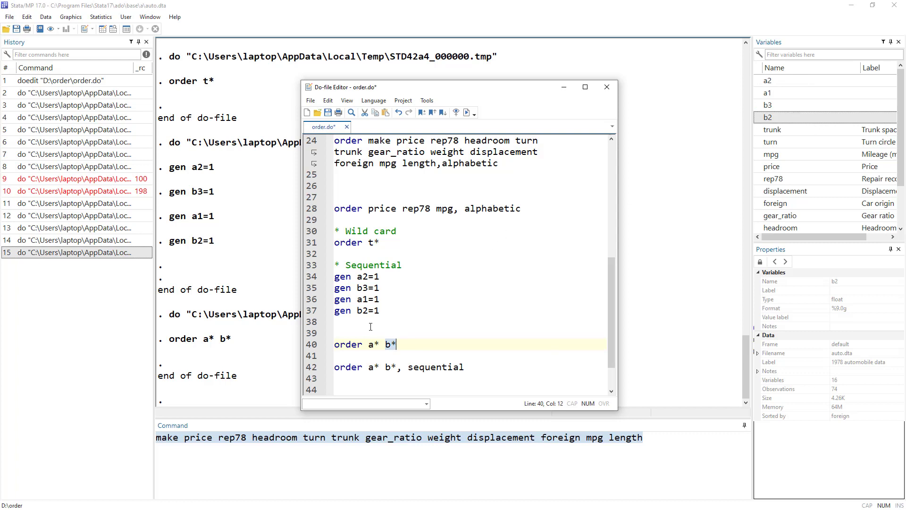
pyautogui.click(314, 367)
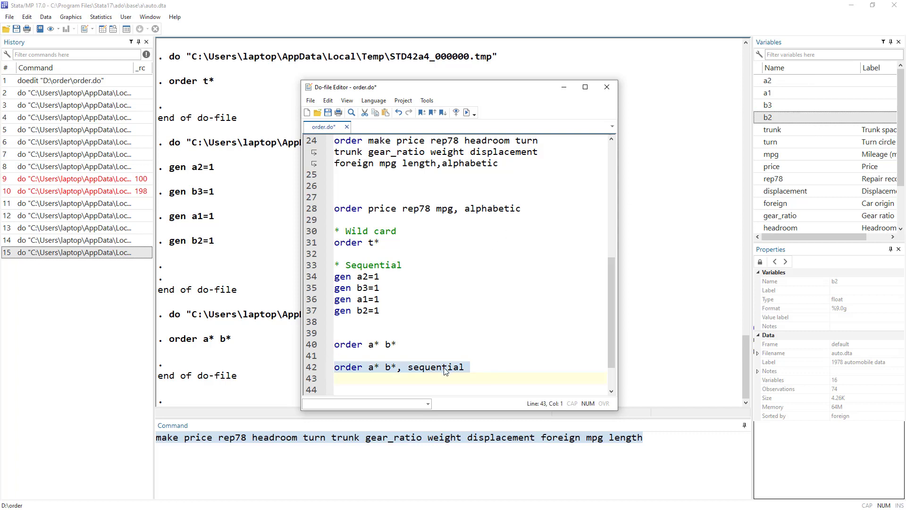
pyautogui.click(467, 113)
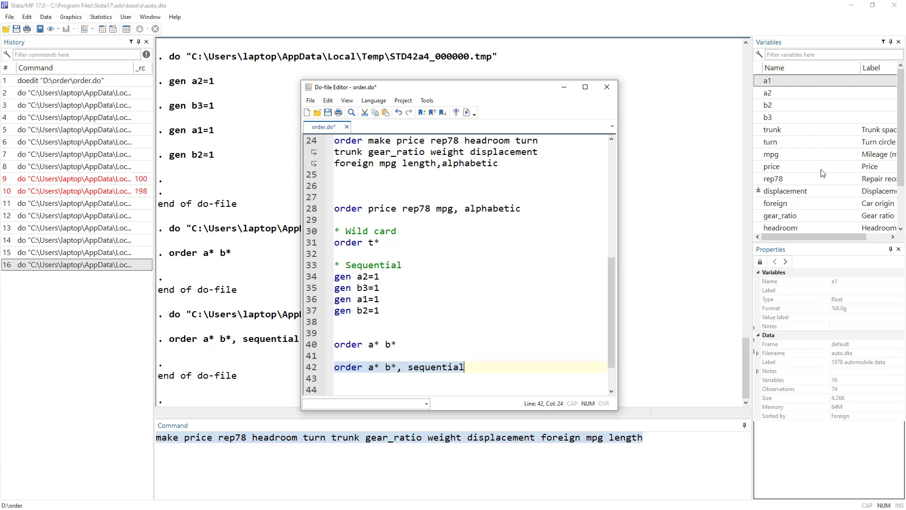
# Swap the patterns in the sequential order line so it reads "order b* a* , sequential", and run only that line.
pyautogui.click(393, 367)
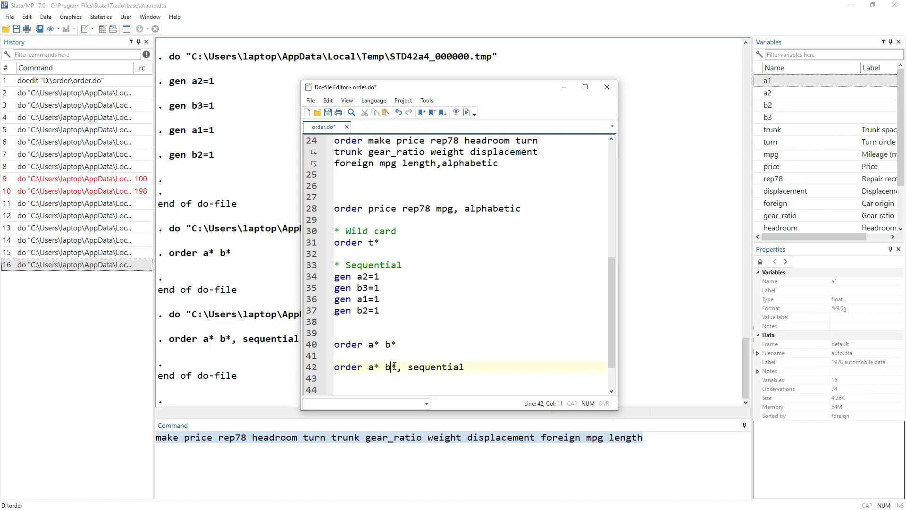
pyautogui.moveTo(396, 367); pyautogui.dragTo(369, 368)
pyautogui.click(381, 367)
pyautogui.click(311, 369)
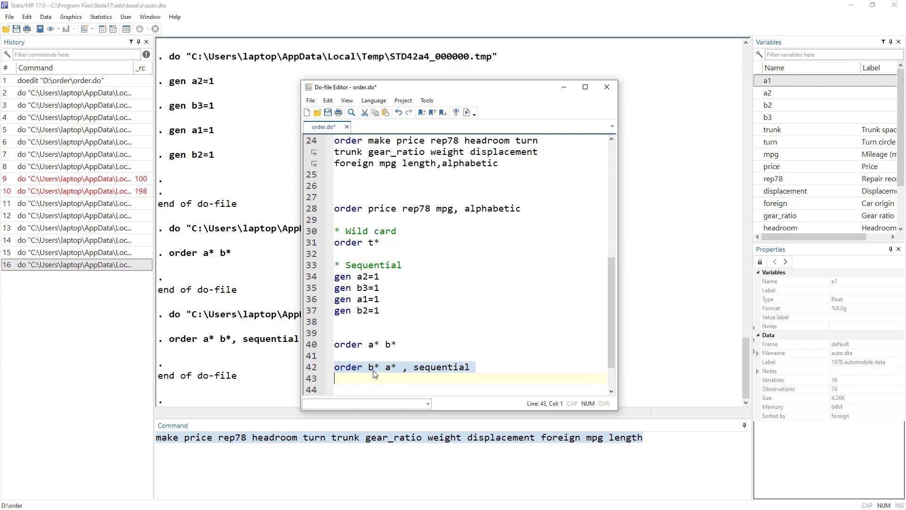
pyautogui.click(468, 112)
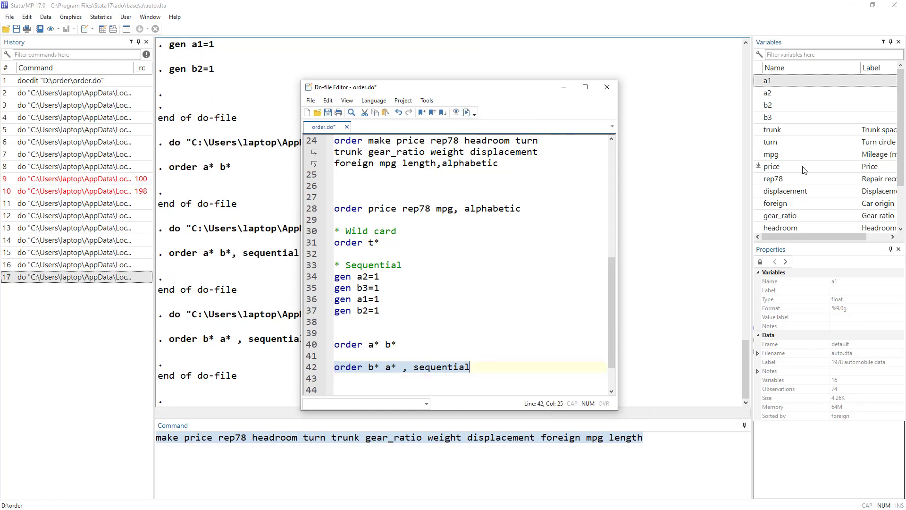
pyautogui.click(467, 112)
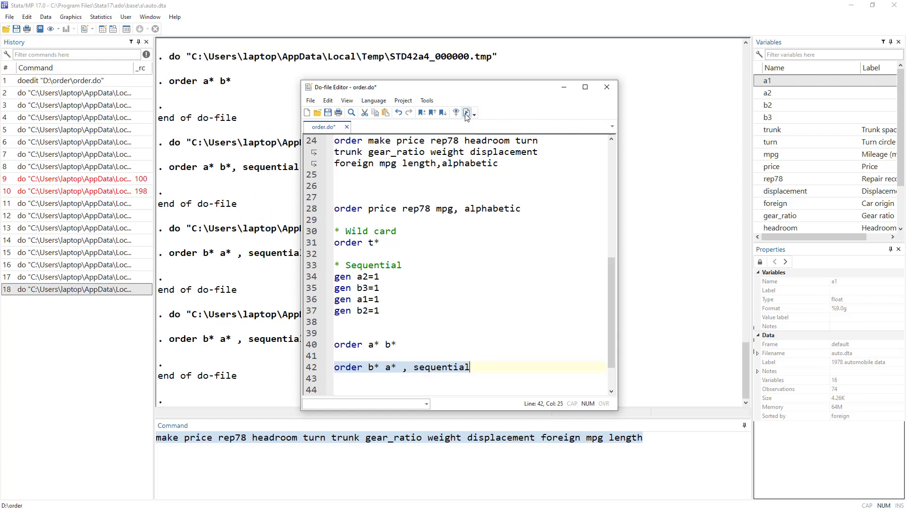
pyautogui.click(421, 369)
pyautogui.moveTo(372, 369); pyautogui.dragTo(395, 367)
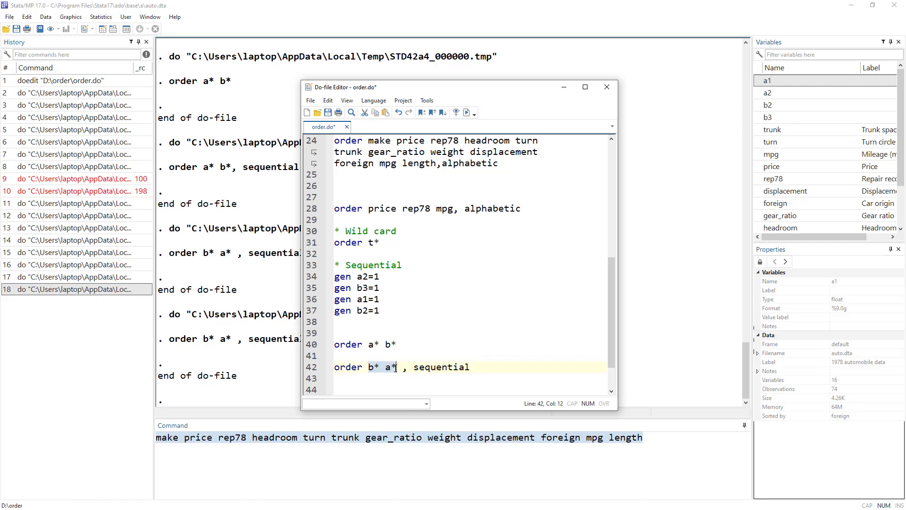